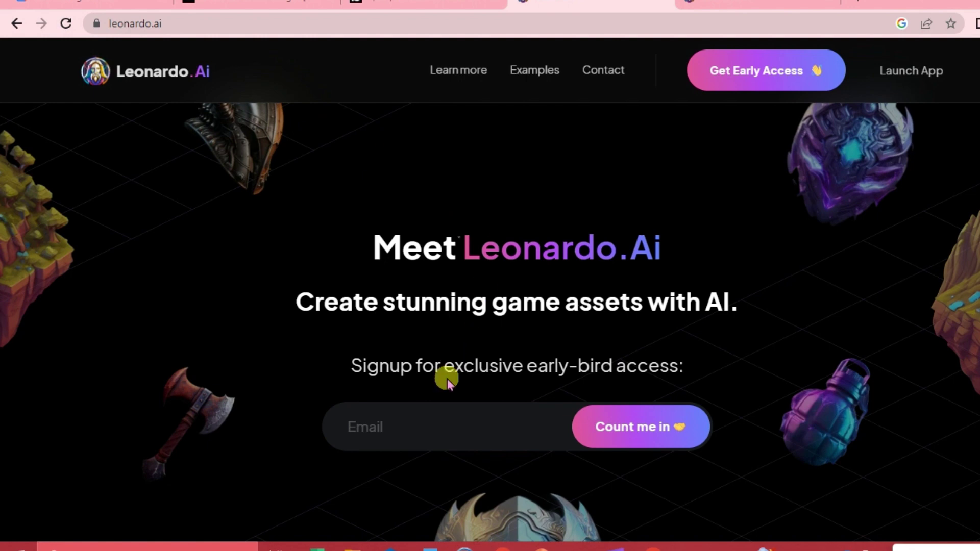
# Sign up for Leonardo.Ai early access with the saved e-mail address
pyautogui.scroll(-2, 452, 420)
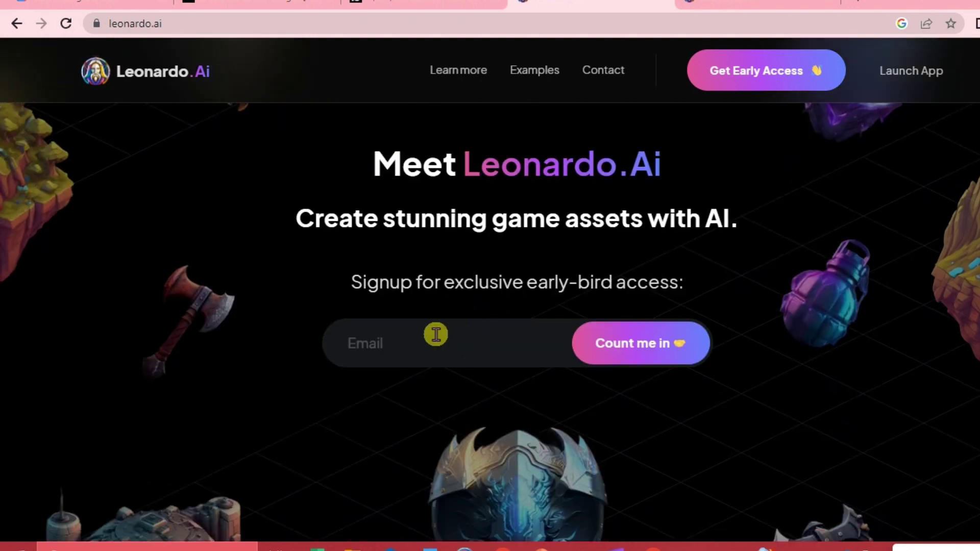
pyautogui.scroll(5, 431, 335)
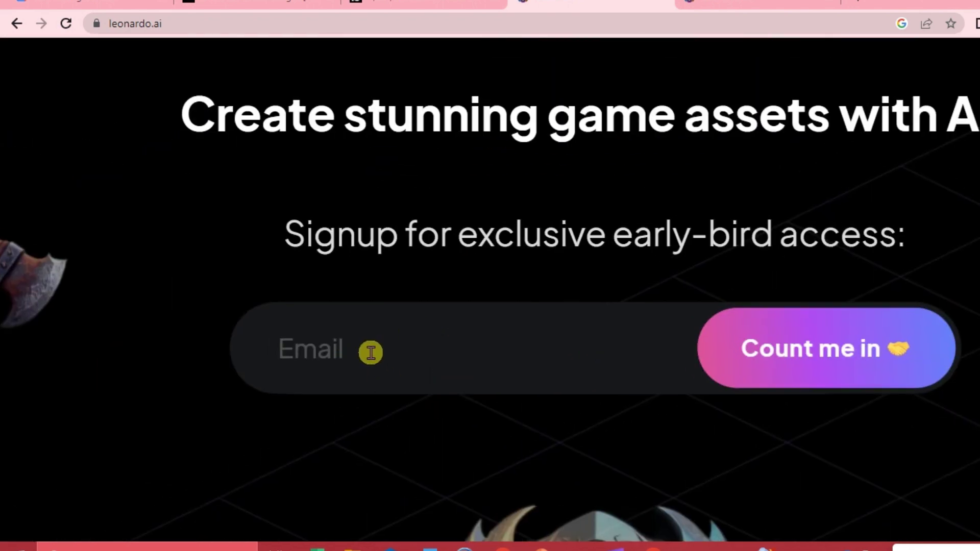
pyautogui.click(369, 352)
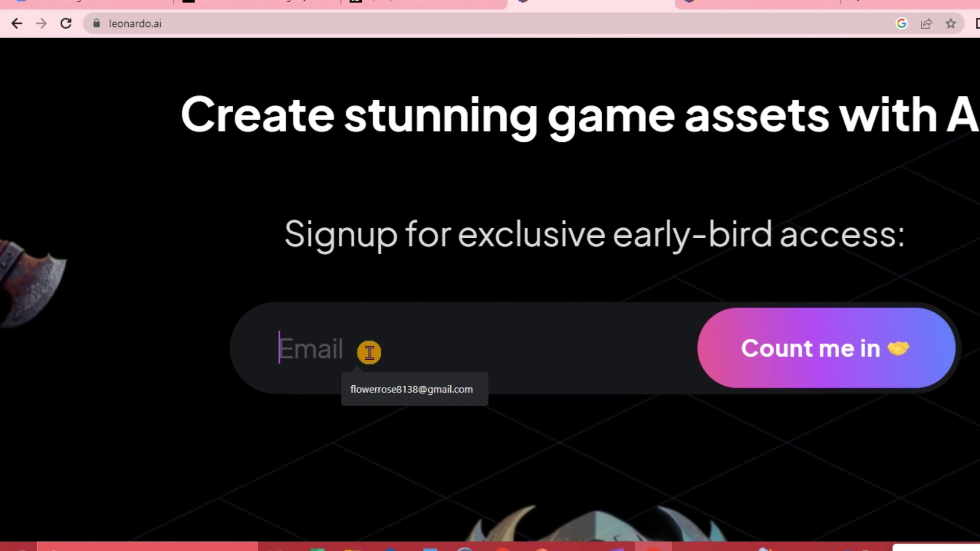
pyautogui.click(402, 383)
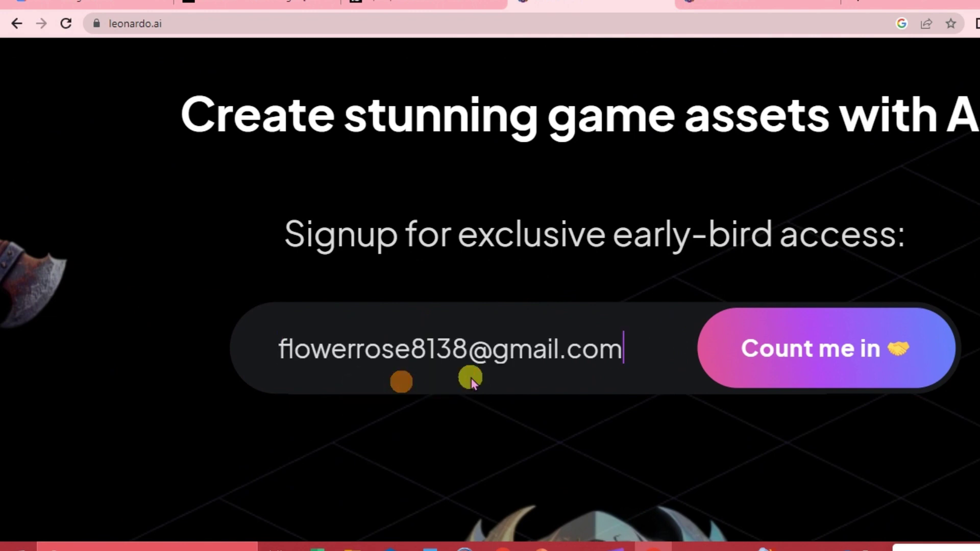
pyautogui.click(855, 349)
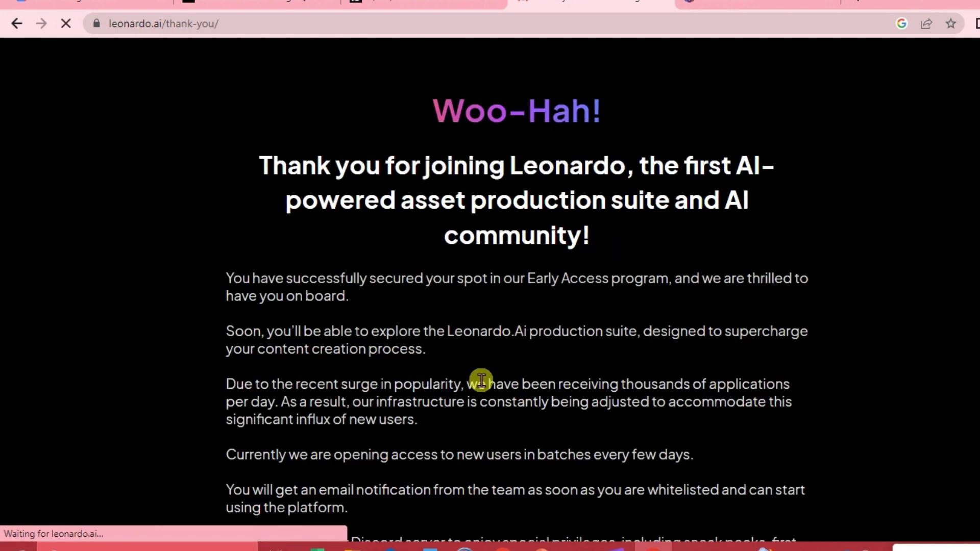
# Read the sign-up confirmation, join the Leonardo.Ai Discord server and view the start of its getting-started channel
pyautogui.scroll(-2, 481, 381)
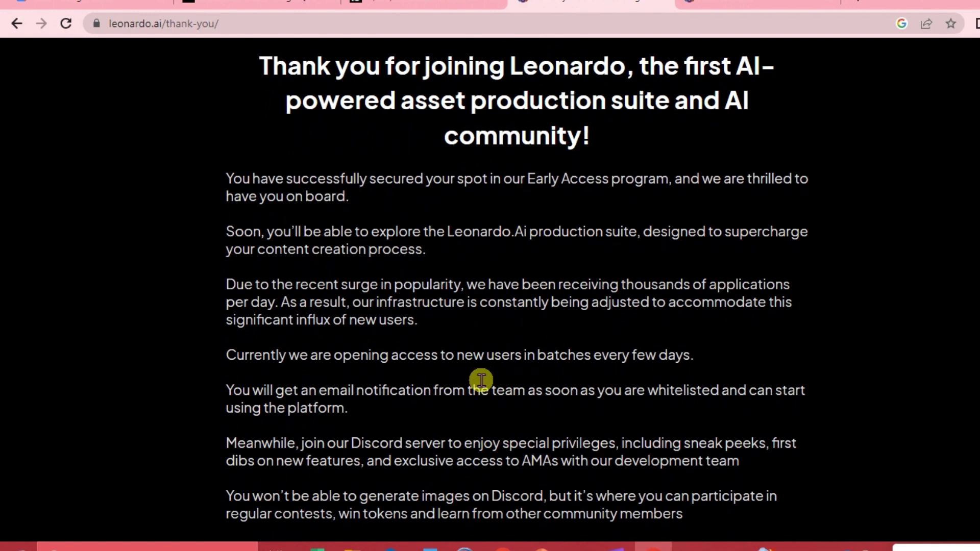
pyautogui.scroll(-3, 481, 380)
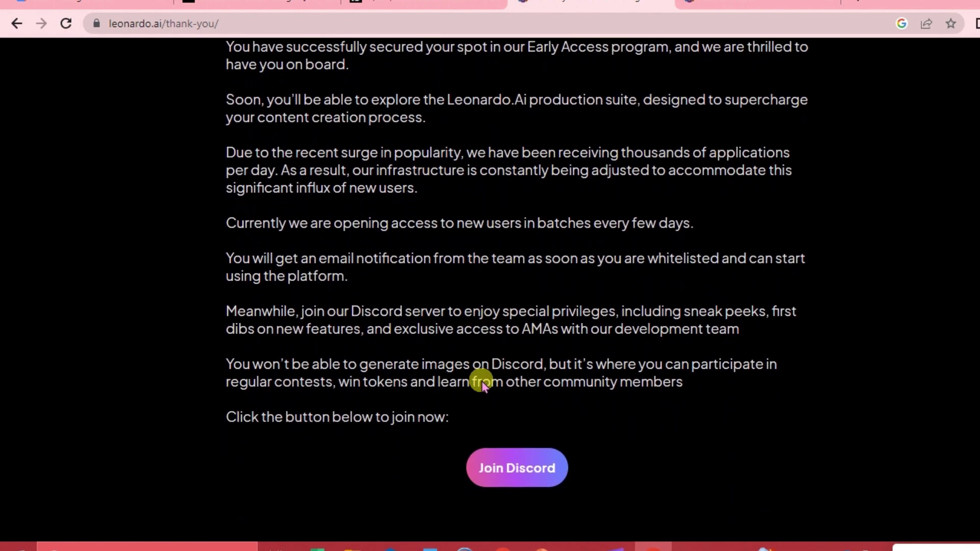
pyautogui.hotkey('ctrl', '+')
pyautogui.hotkey('ctrl', '+')
pyautogui.scroll(-1, 517, 394)
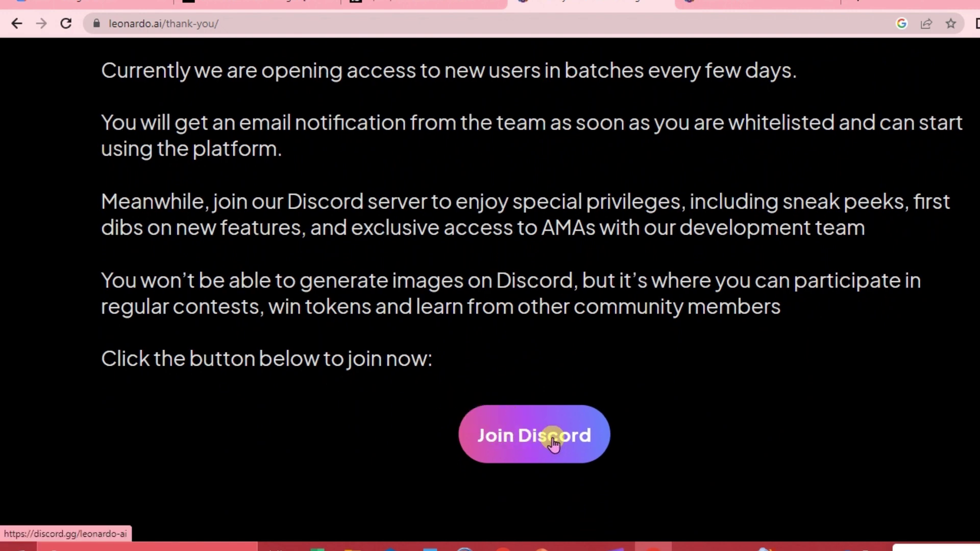
pyautogui.click(560, 440)
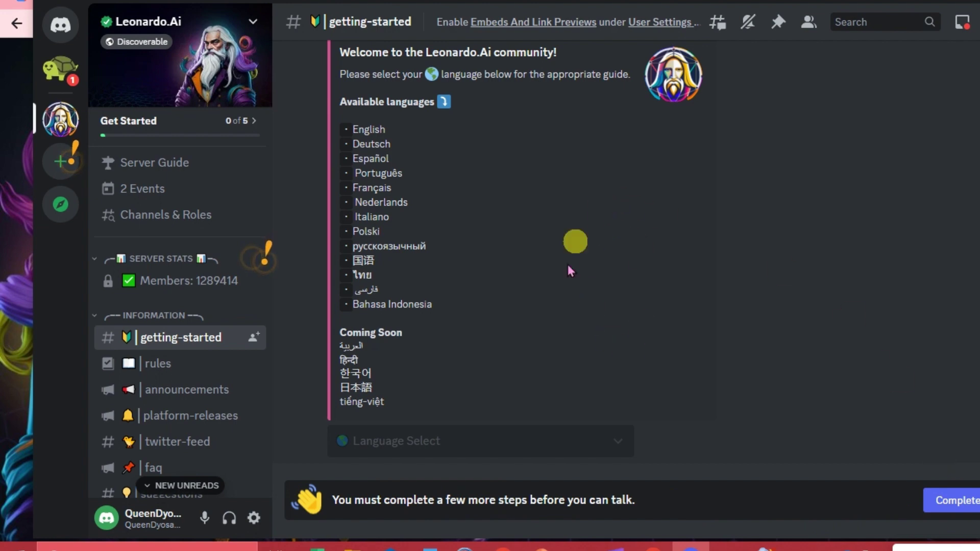
pyautogui.scroll(8, 416, 284)
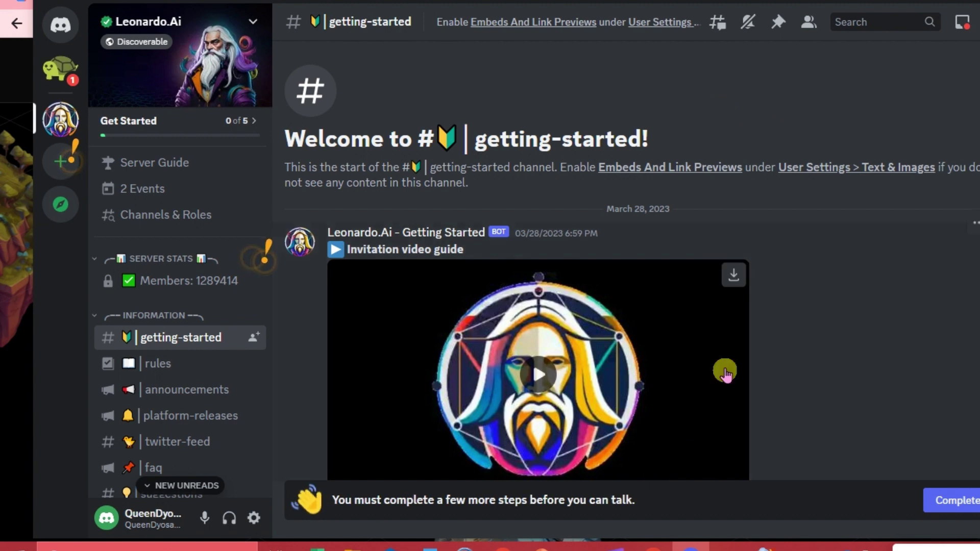
# Switch back to the Leonardo.Ai website in the browser and launch the web app as a whitelisted user
pyautogui.click(654, 546)
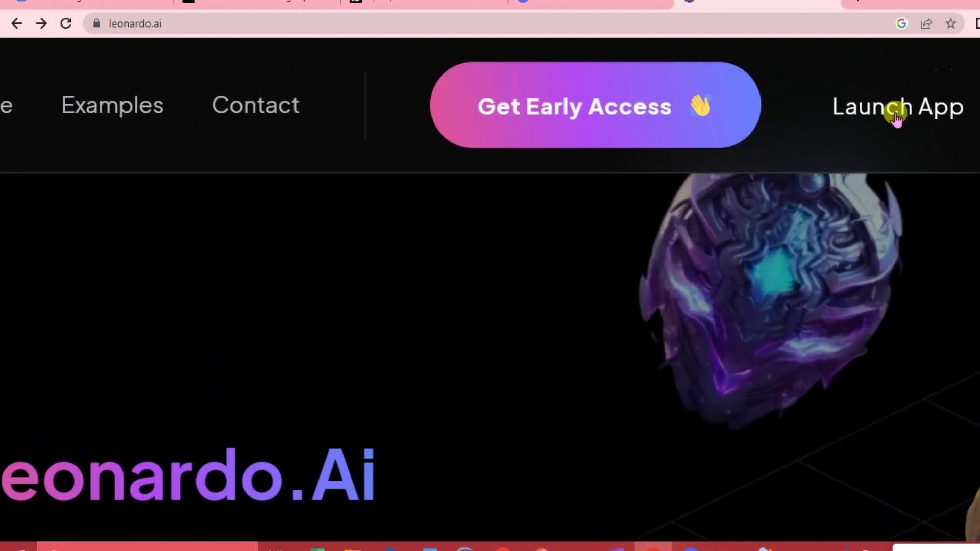
pyautogui.click(896, 113)
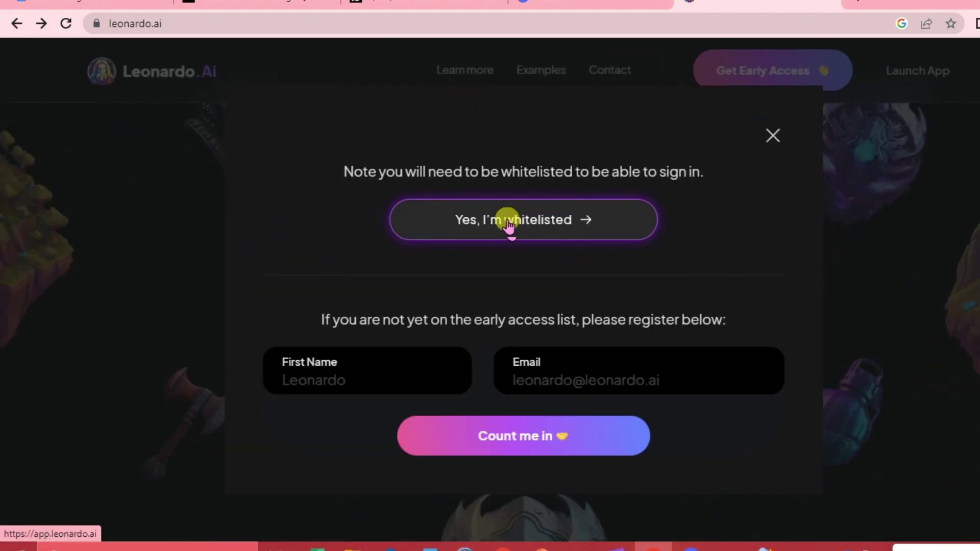
pyautogui.click(508, 224)
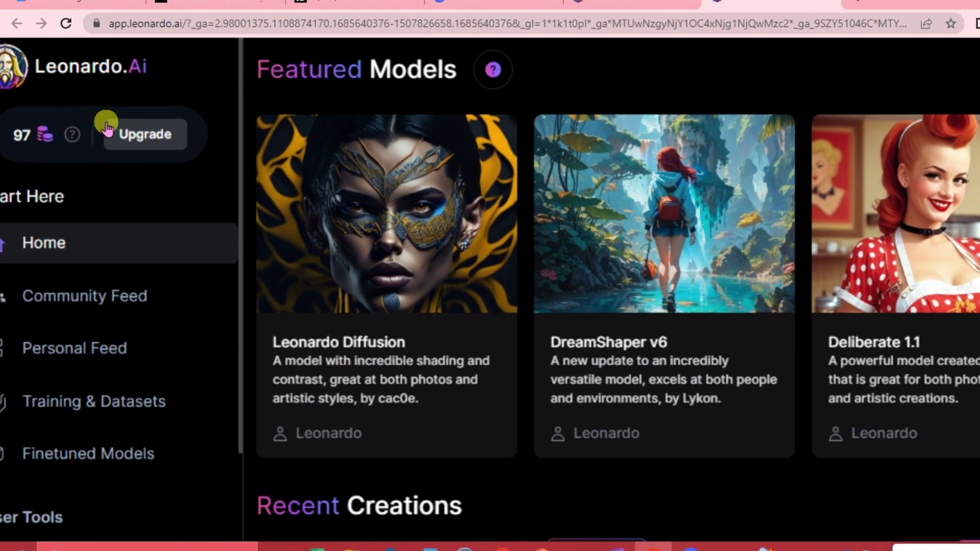
# View the token balance and the yearly upgrade plans, and return to the Leonardo.Ai home page
pyautogui.scroll(5, 106, 128)
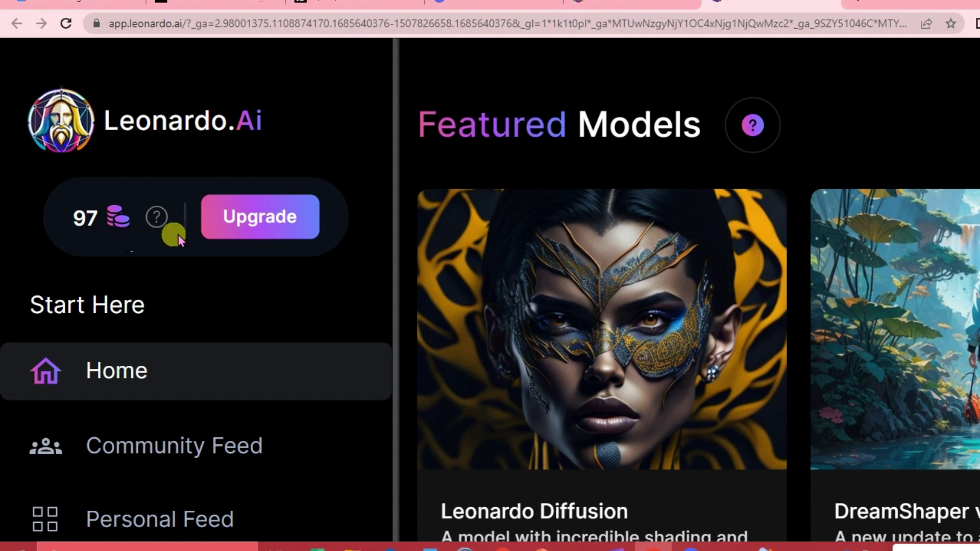
pyautogui.click(254, 228)
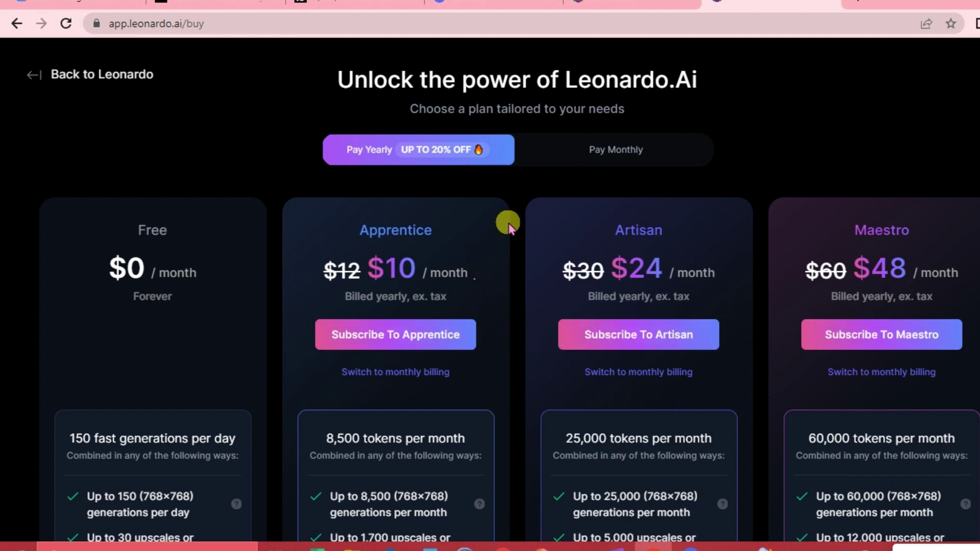
pyautogui.click(39, 80)
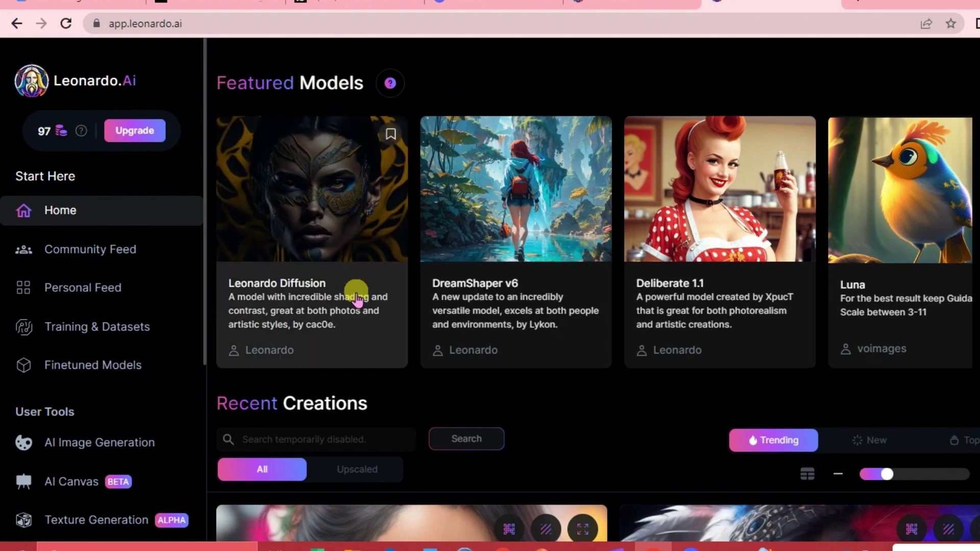
# Look over the featured models and like the first trending portrait in Recent Creations
pyautogui.scroll(-5, 396, 352)
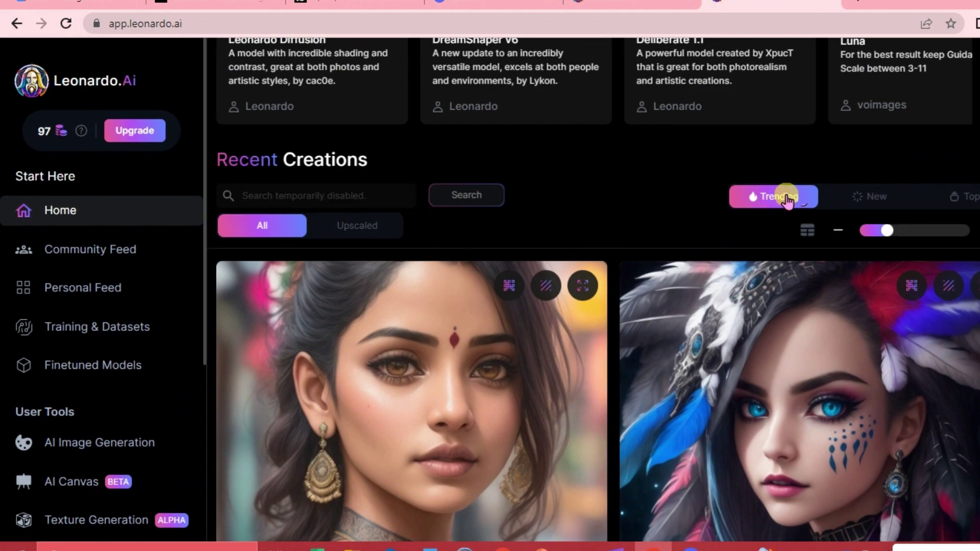
pyautogui.scroll(5, 788, 199)
pyautogui.scroll(-6, 717, 335)
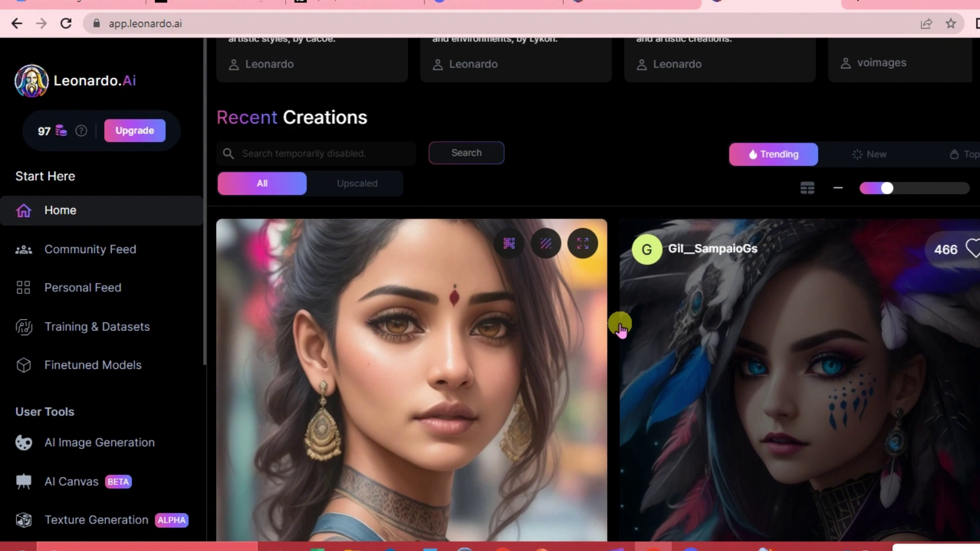
pyautogui.scroll(2, 580, 255)
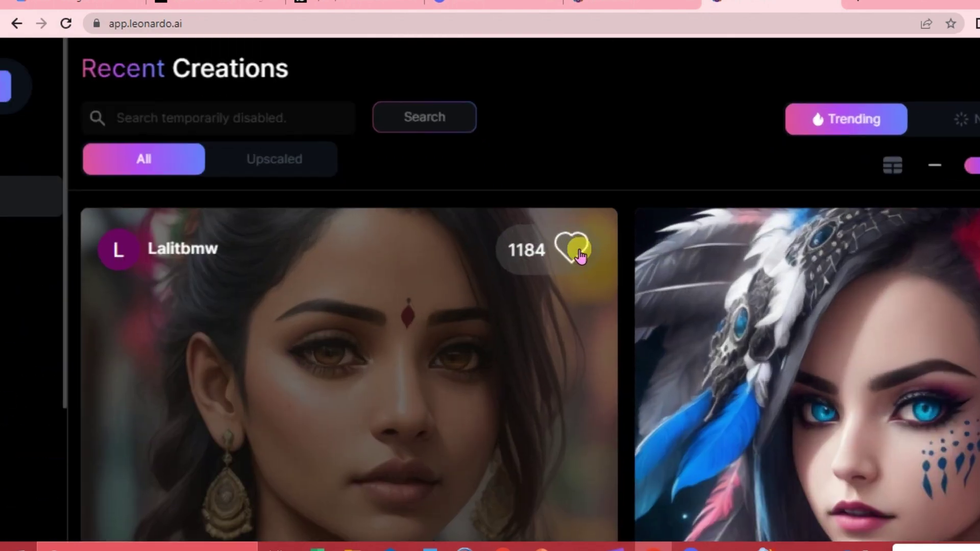
pyautogui.scroll(2, 581, 255)
pyautogui.click(564, 253)
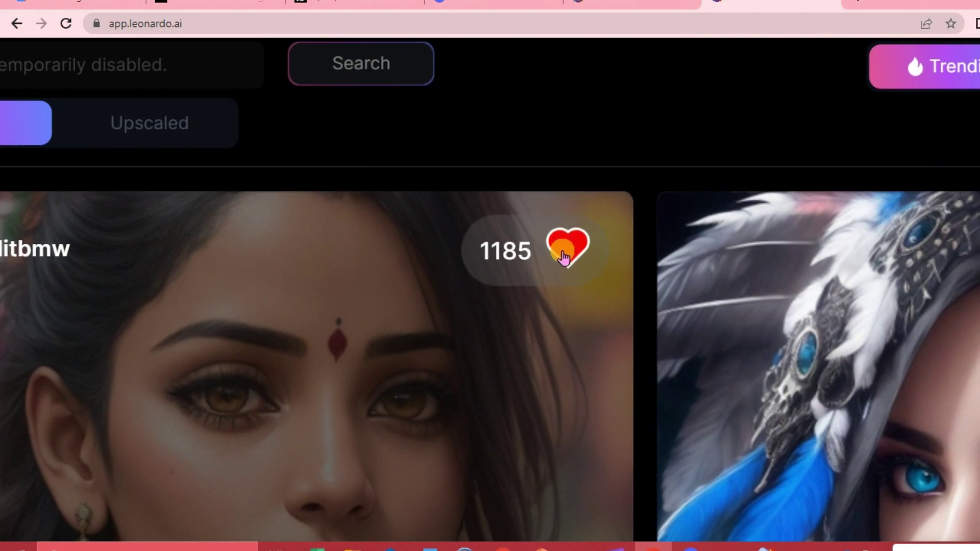
# Browse further through the trending images in Recent Creations
pyautogui.scroll(-4, 317, 453)
pyautogui.scroll(-10, 470, 440)
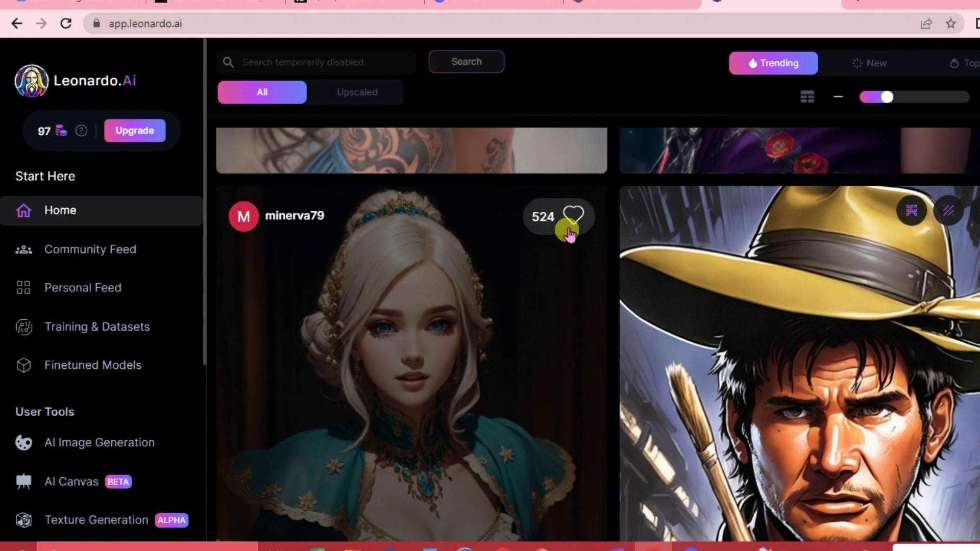
pyautogui.scroll(-3, 569, 376)
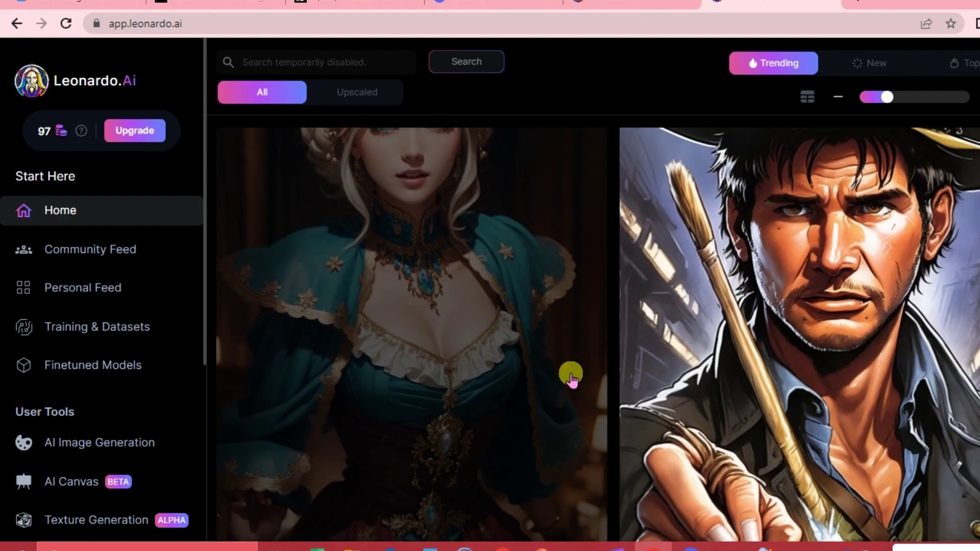
pyautogui.scroll(3, 569, 375)
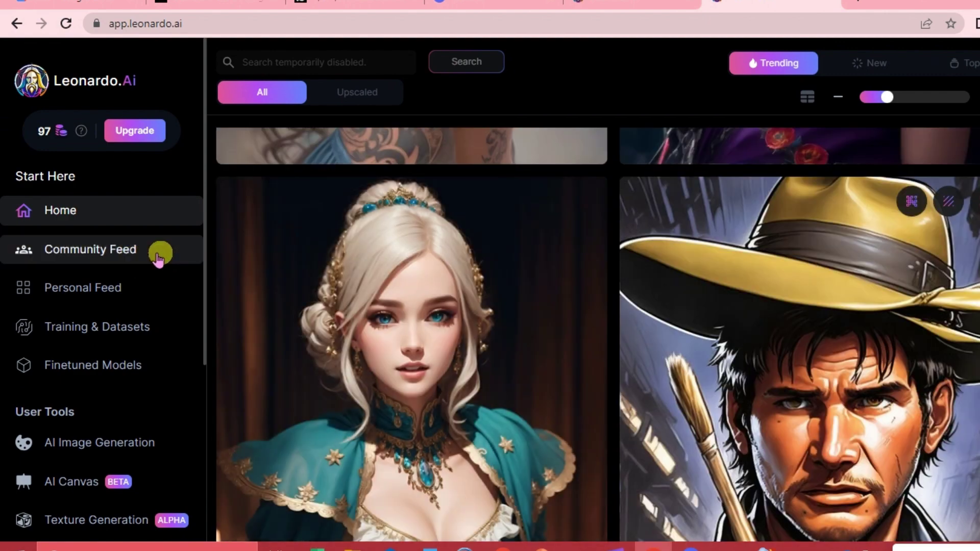
# Open the Community Feed and browse its trending images
pyautogui.click(117, 249)
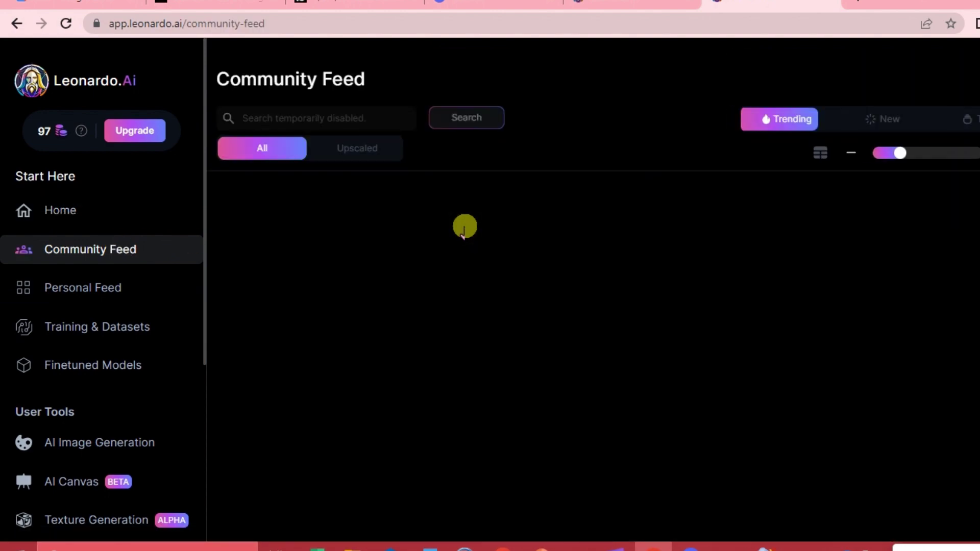
pyautogui.scroll(-1, 527, 341)
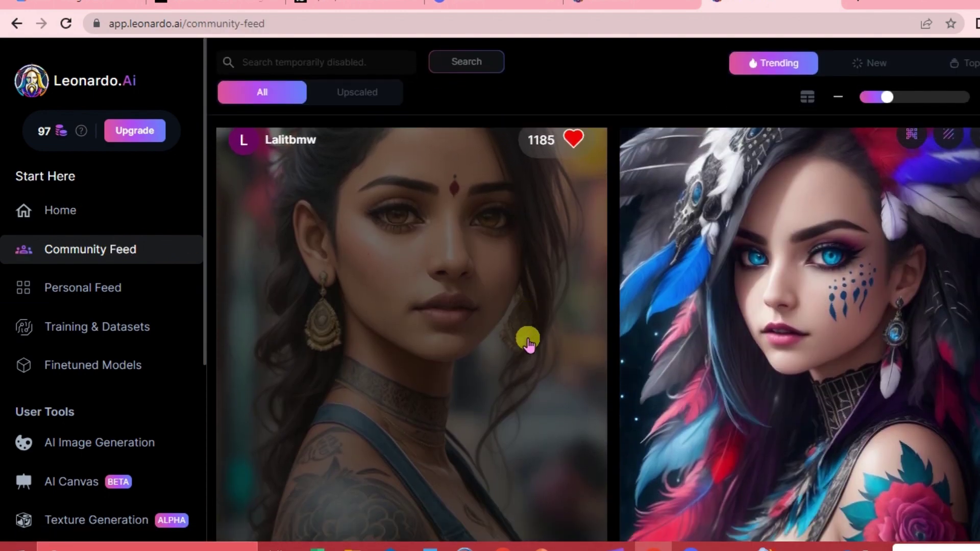
pyautogui.scroll(-6, 527, 341)
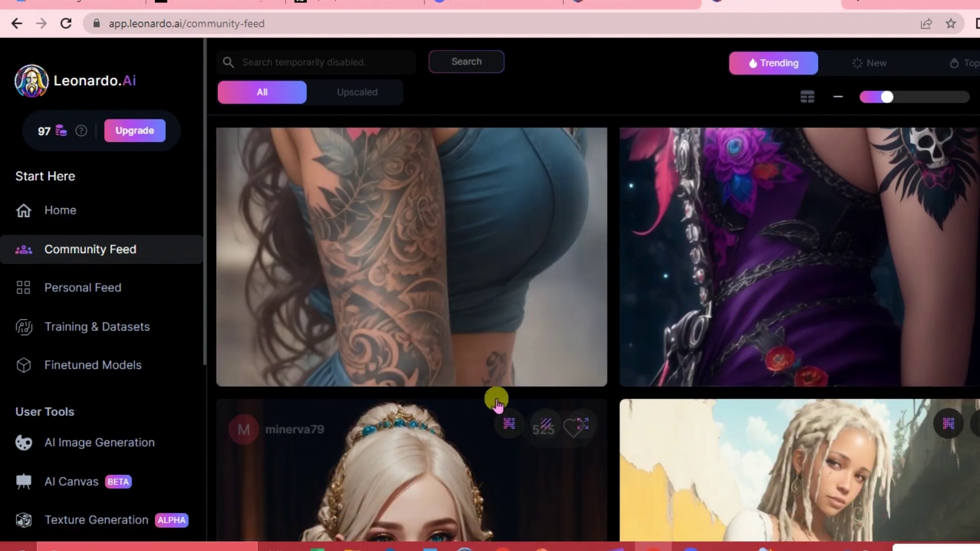
pyautogui.scroll(-5, 408, 352)
# Open the Personal Feed and look through your own generated images
pyautogui.click(102, 289)
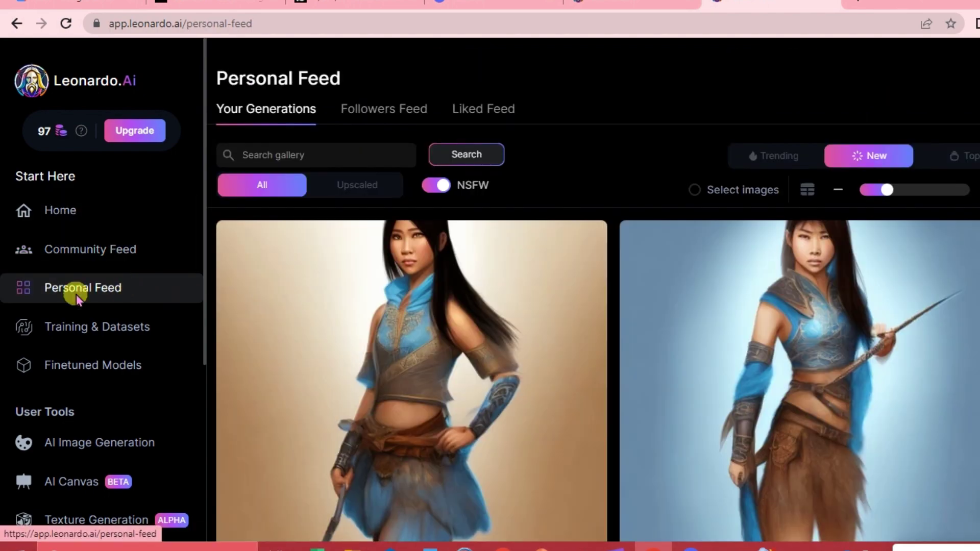
pyautogui.scroll(-2, 377, 367)
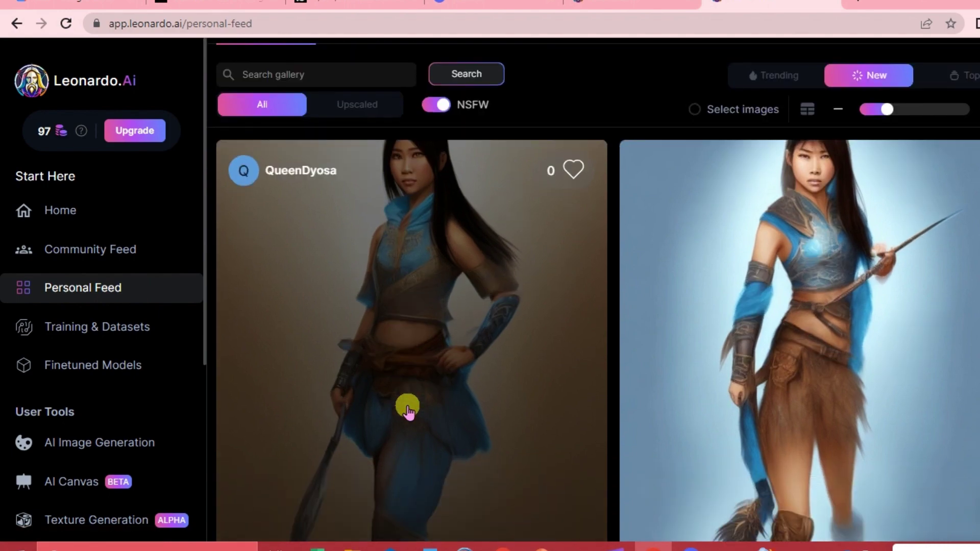
pyautogui.scroll(-10, 408, 408)
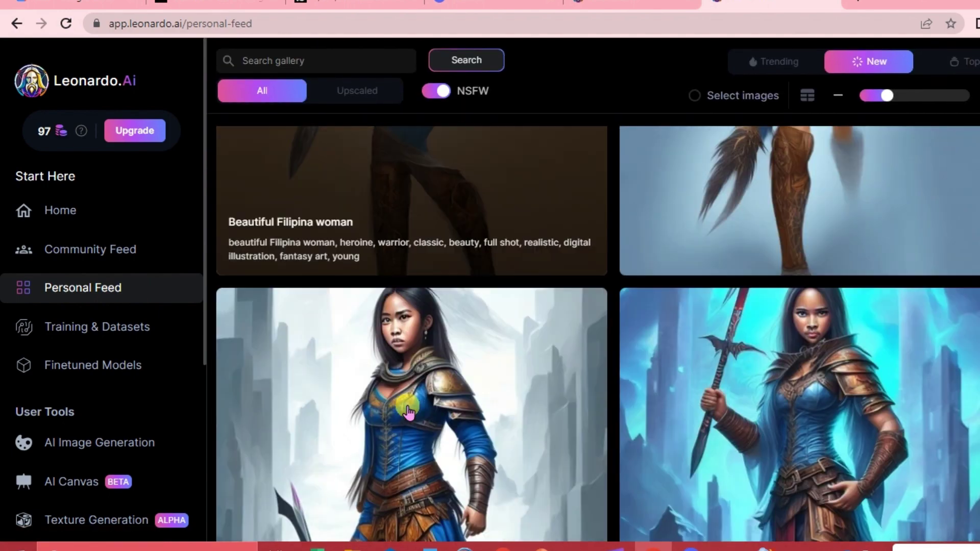
pyautogui.scroll(-10, 407, 408)
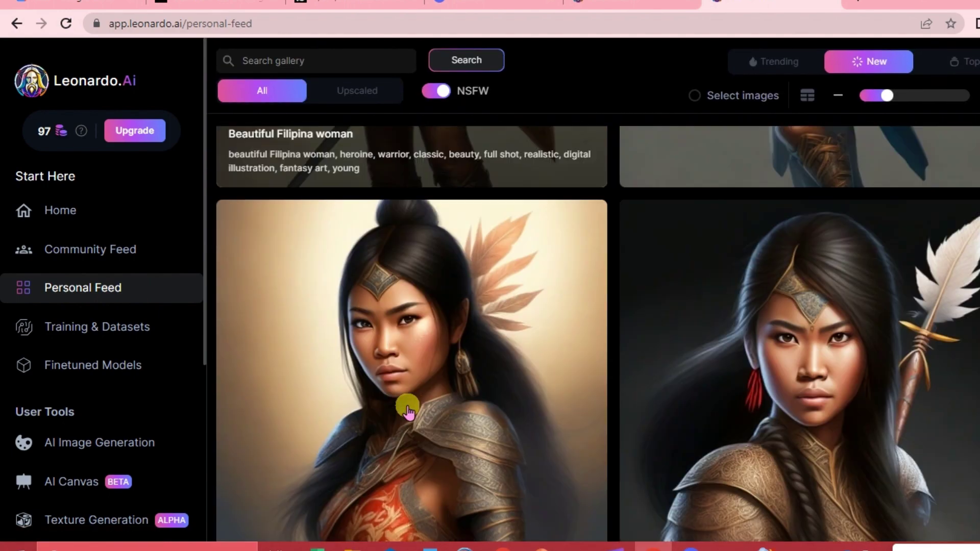
pyautogui.scroll(-10, 408, 408)
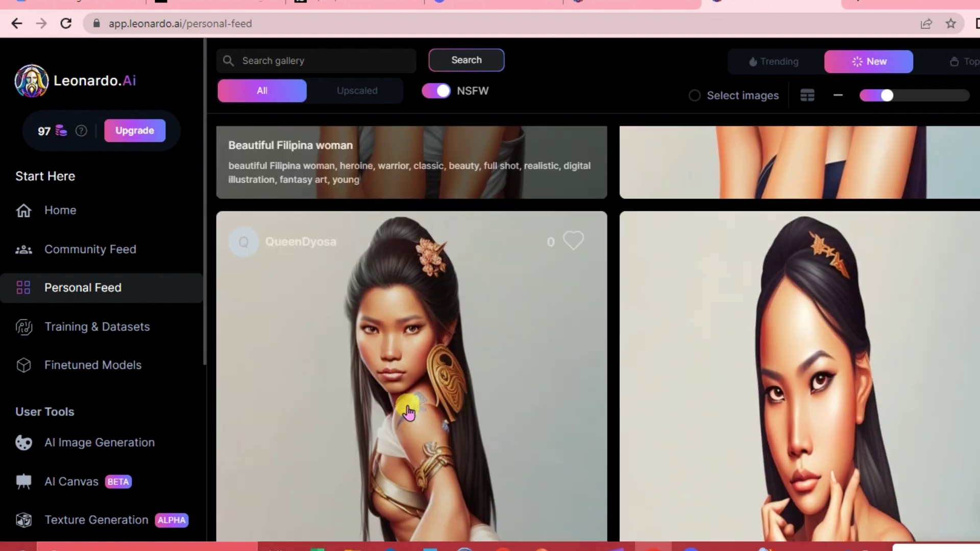
pyautogui.scroll(-10, 408, 411)
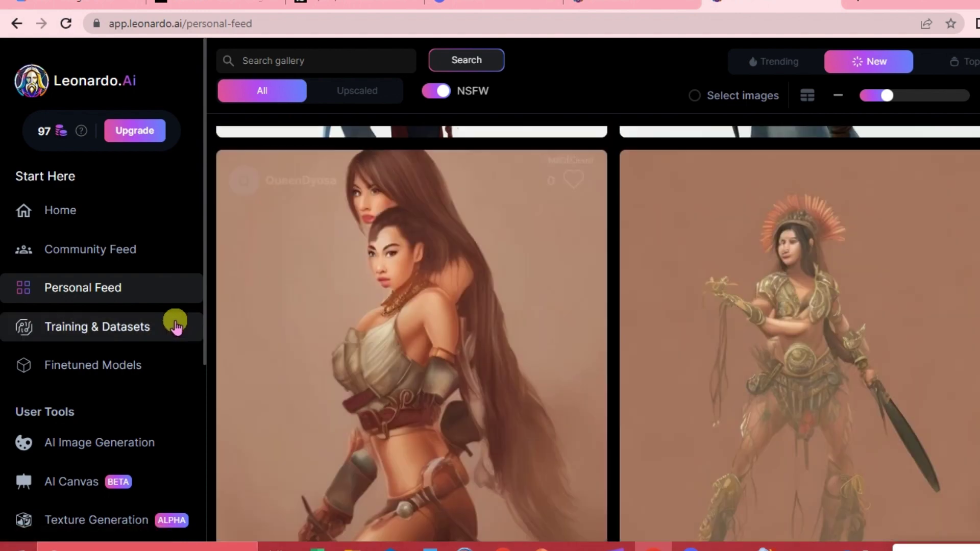
# Open Training & Datasets and view its Edit Dataset and Job Status sections
pyautogui.click(128, 325)
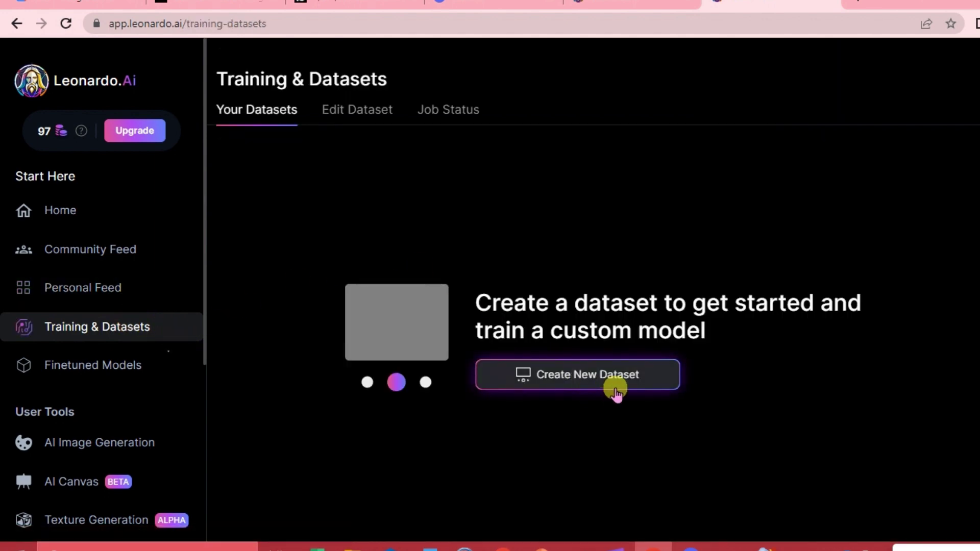
pyautogui.click(368, 112)
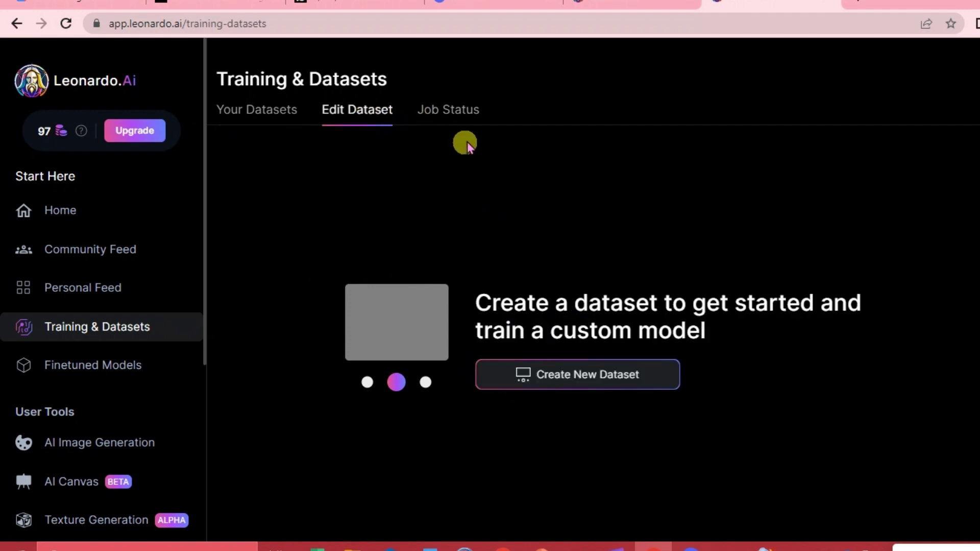
pyautogui.click(460, 112)
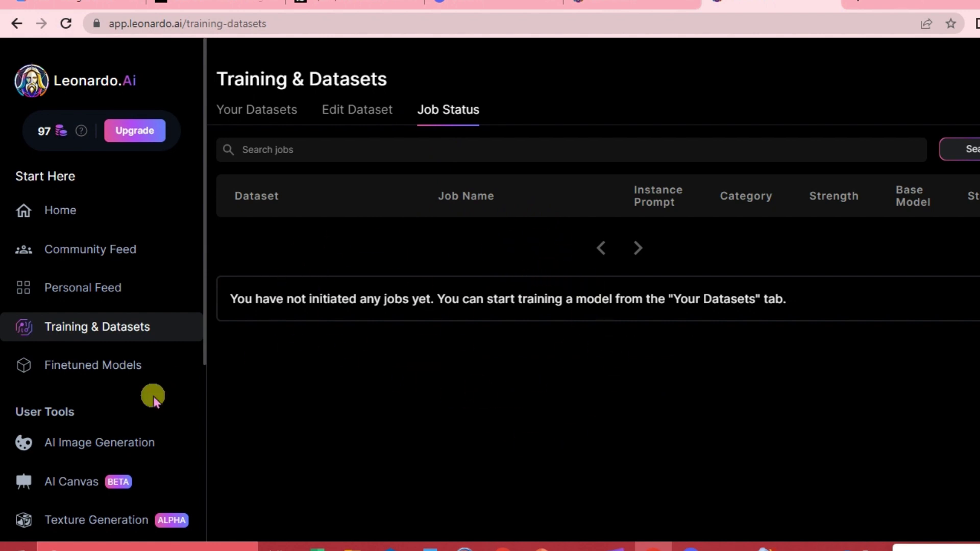
# Open Finetuned Models and browse the Platform Models gallery
pyautogui.click(98, 367)
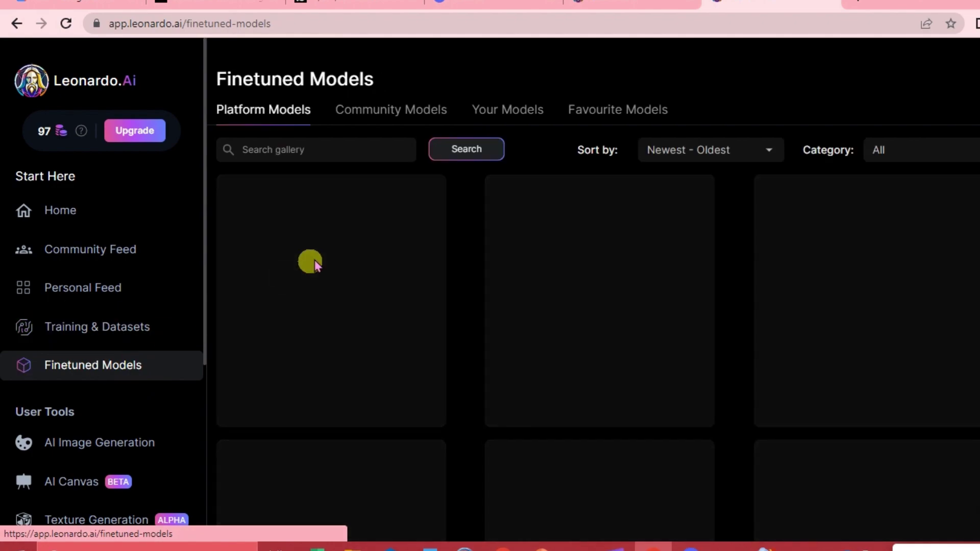
pyautogui.scroll(-1, 373, 244)
pyautogui.scroll(-15, 373, 245)
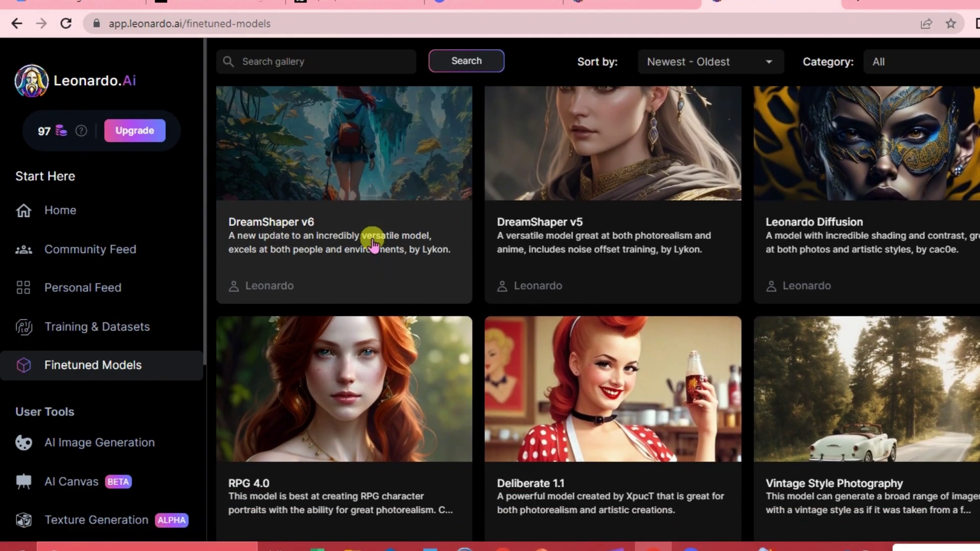
pyautogui.scroll(15, 372, 240)
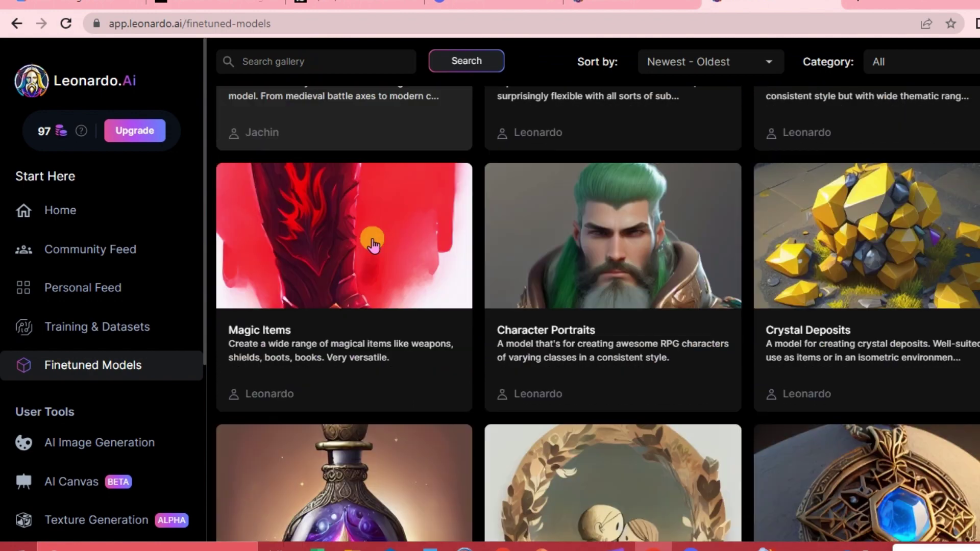
# Switch to Community Models and browse the models shared by other users
pyautogui.click(398, 115)
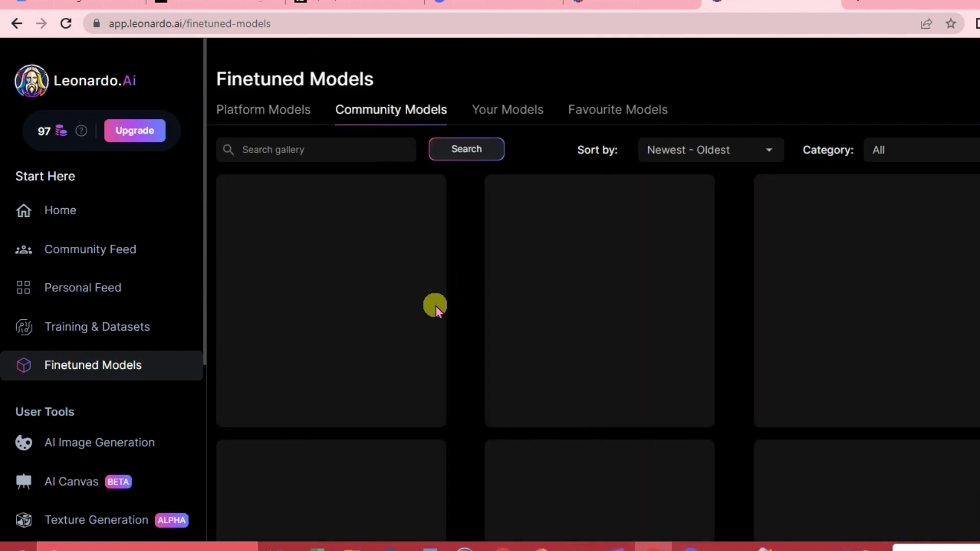
pyautogui.scroll(-5, 516, 421)
pyautogui.scroll(1, 541, 419)
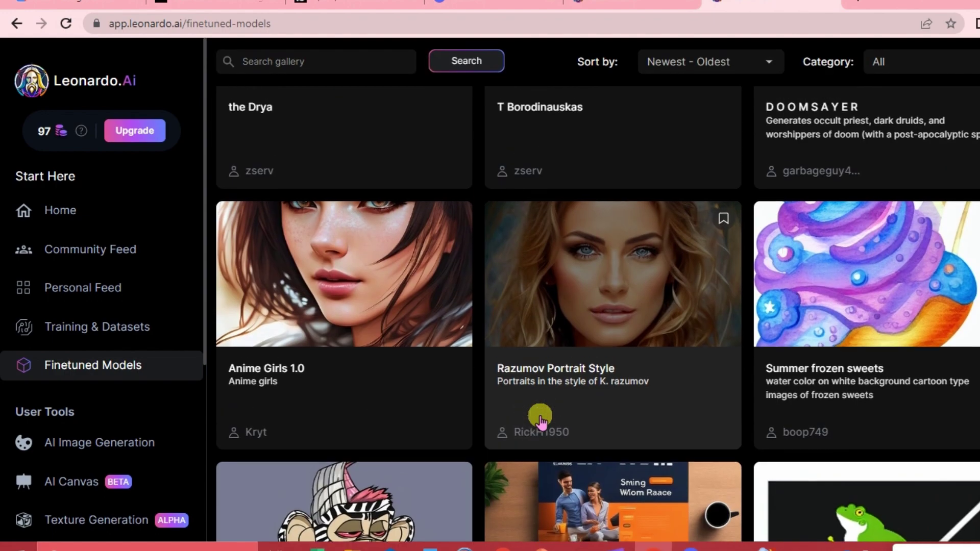
pyautogui.scroll(-10, 541, 419)
pyautogui.scroll(13, 541, 418)
pyautogui.scroll(2, 541, 422)
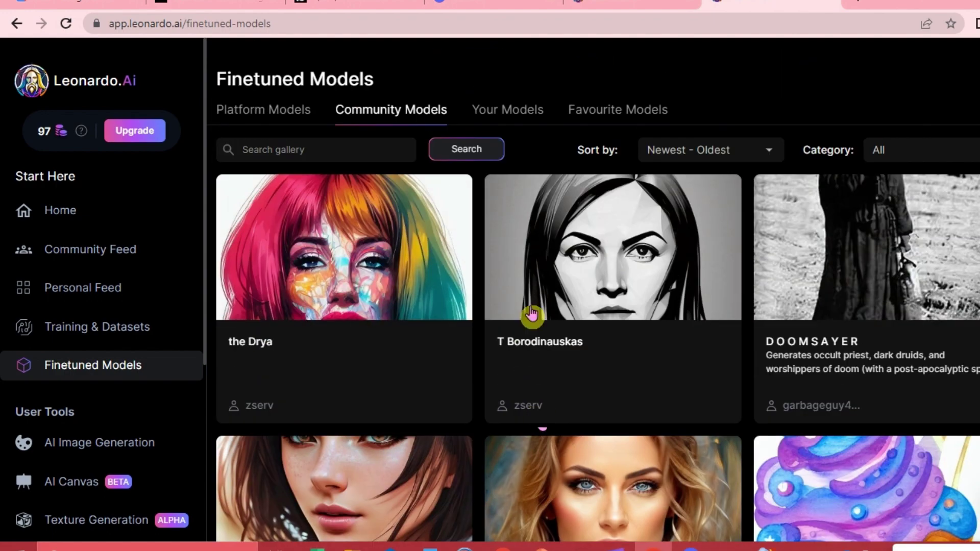
# View the Your Models and Favourite Models sections of Finetuned Models
pyautogui.click(517, 111)
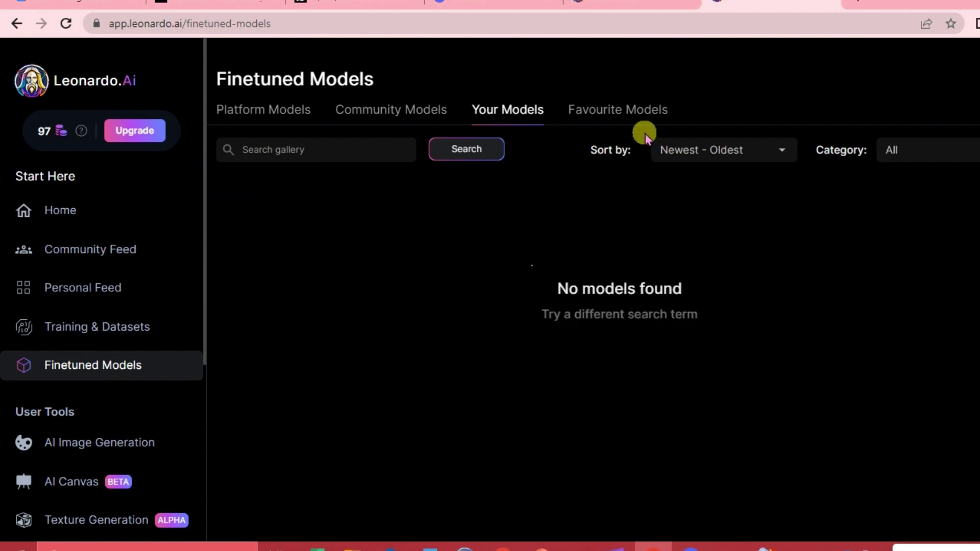
pyautogui.click(629, 112)
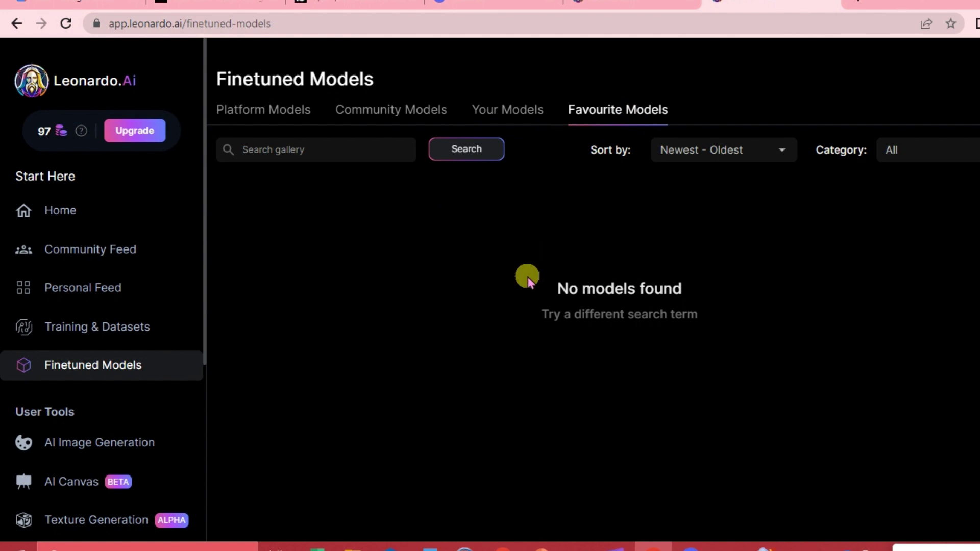
# Open AI Image Generation and read the explanations of the Alchemy and Prompt Magic options
pyautogui.scroll(-5, 262, 231)
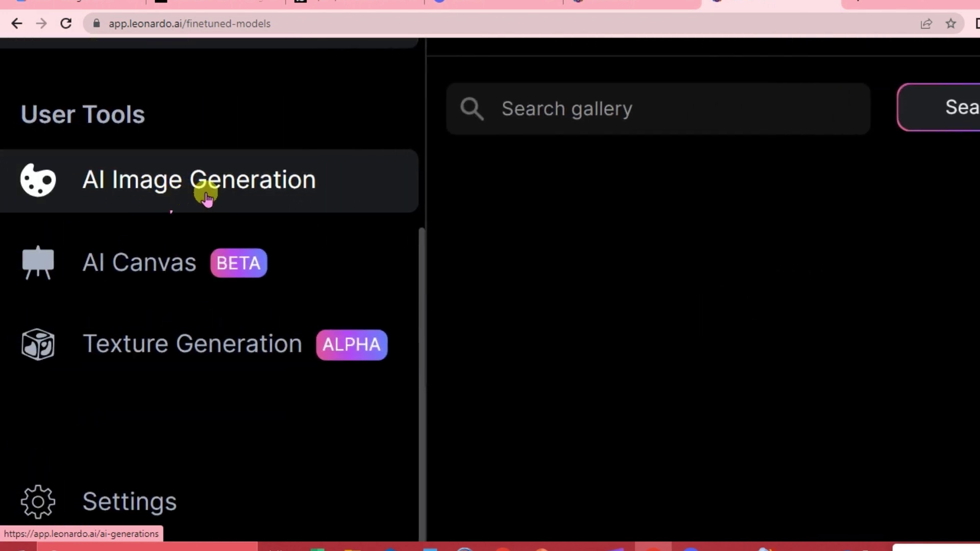
pyautogui.click(204, 193)
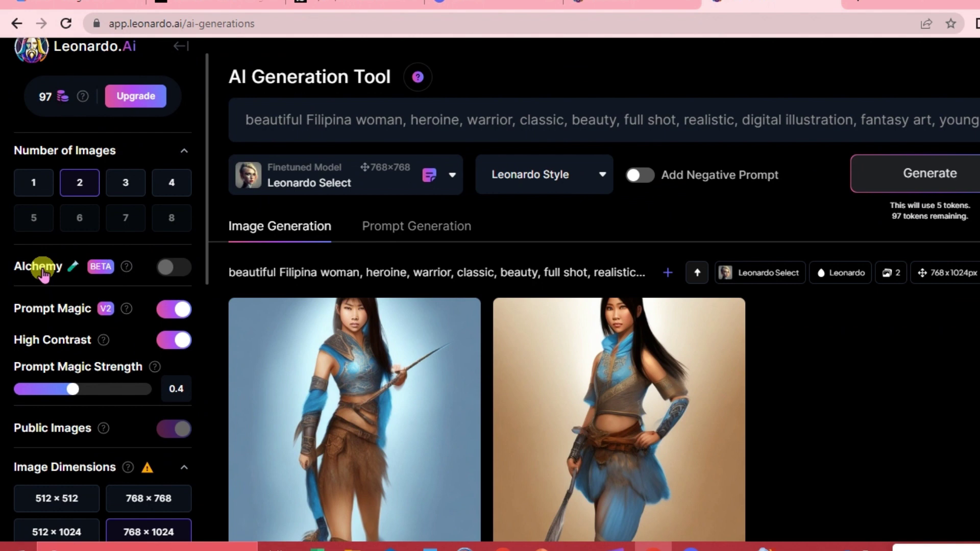
pyautogui.moveTo(129, 270)
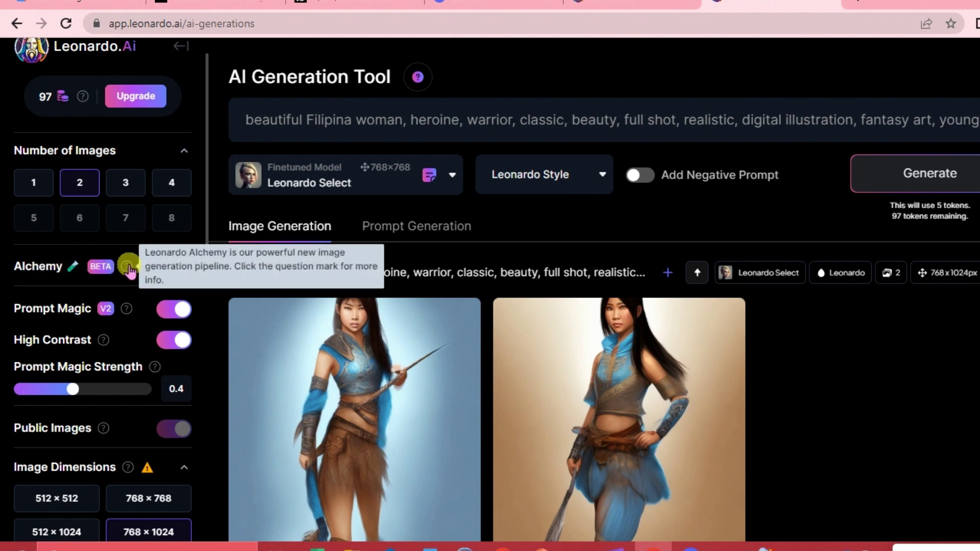
pyautogui.moveTo(178, 270)
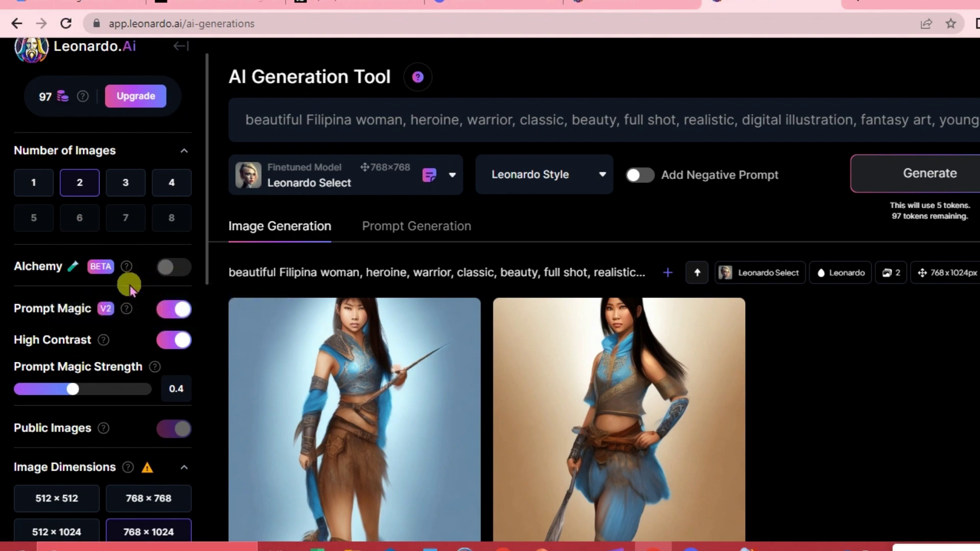
pyautogui.moveTo(126, 308)
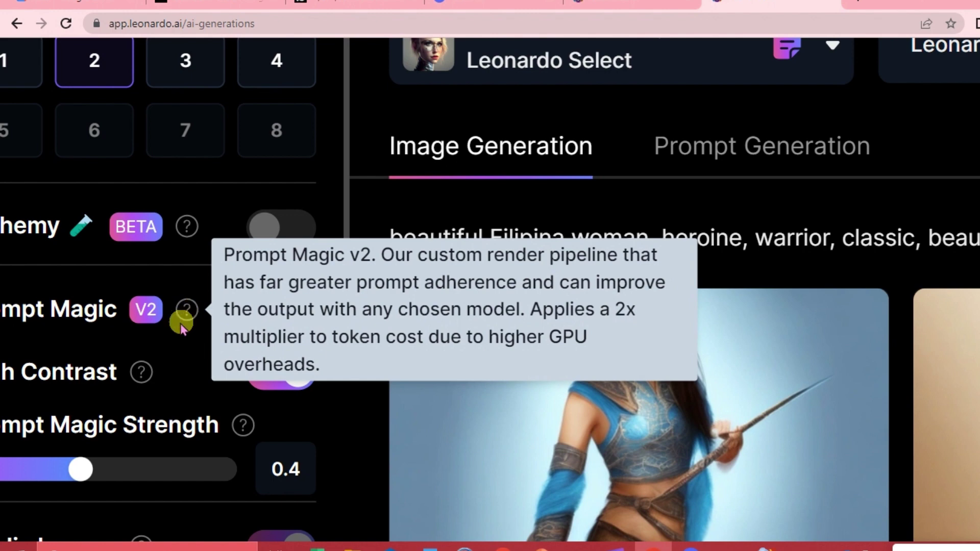
pyautogui.hscroll(-1, 190, 327)
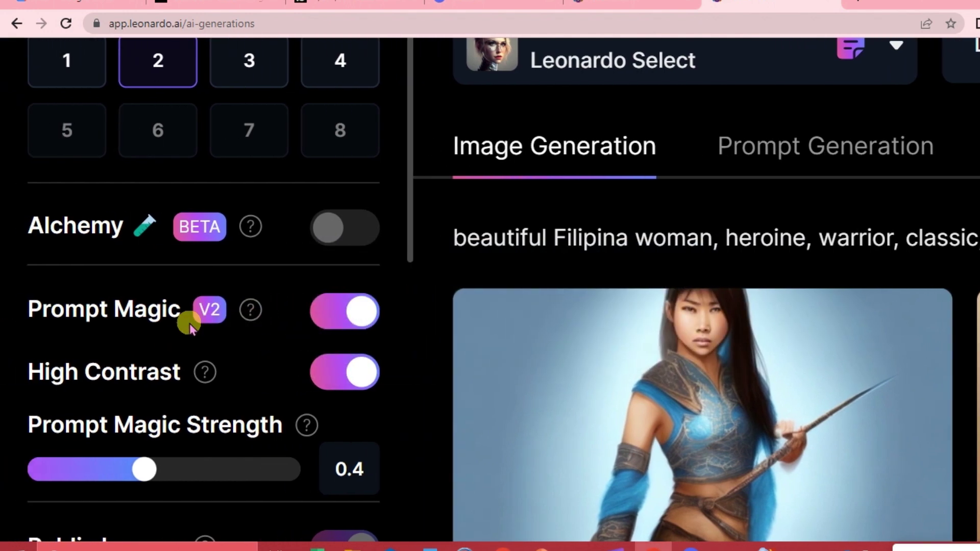
# Read the High Contrast explanation and look over the Prompt Magic Strength setting
pyautogui.moveTo(206, 373)
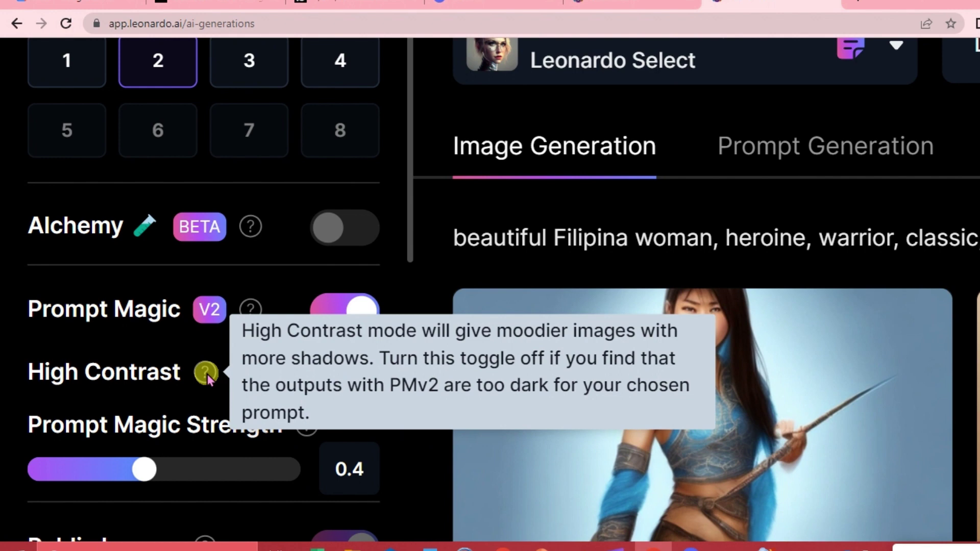
pyautogui.scroll(-1, 158, 423)
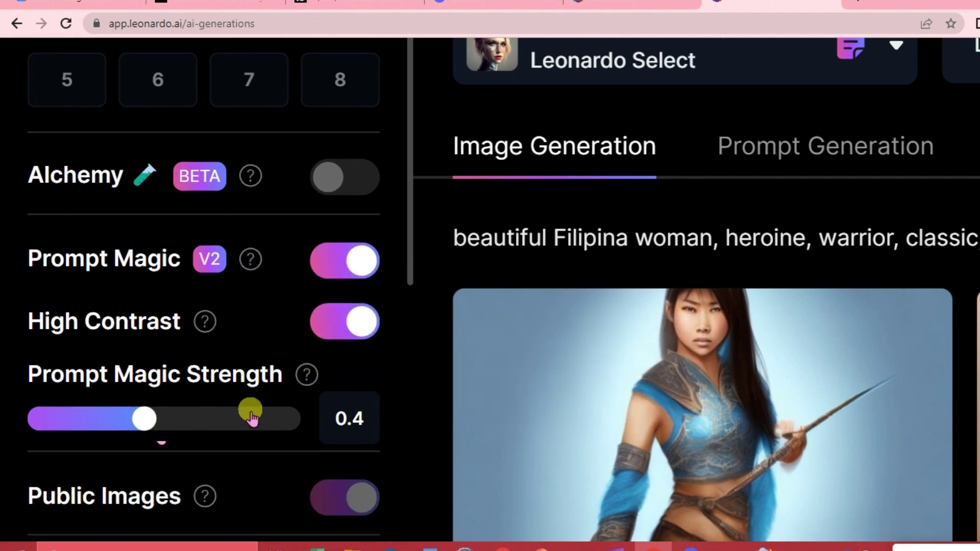
pyautogui.scroll(-3, 252, 416)
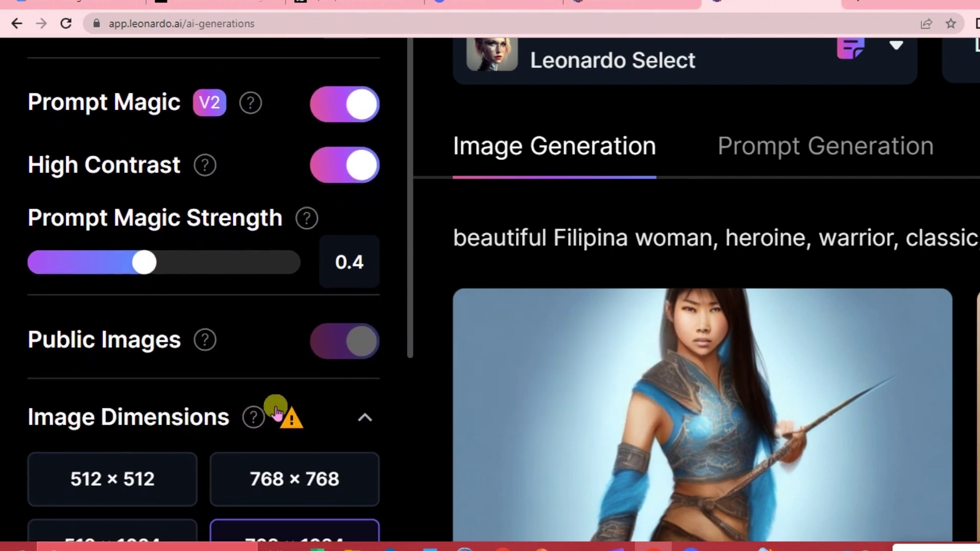
# Check the Public Images explanation and try to turn the option off
pyautogui.moveTo(204, 341)
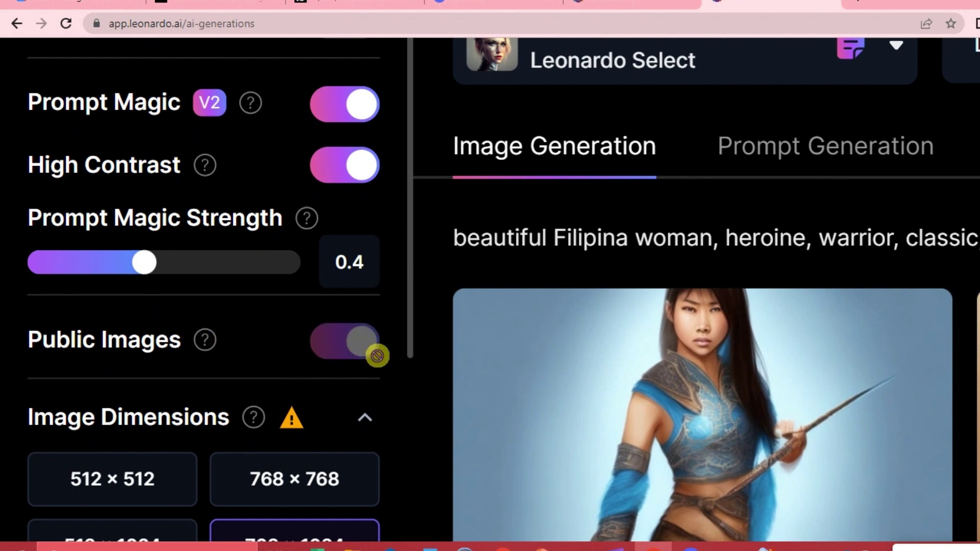
pyautogui.click(353, 341)
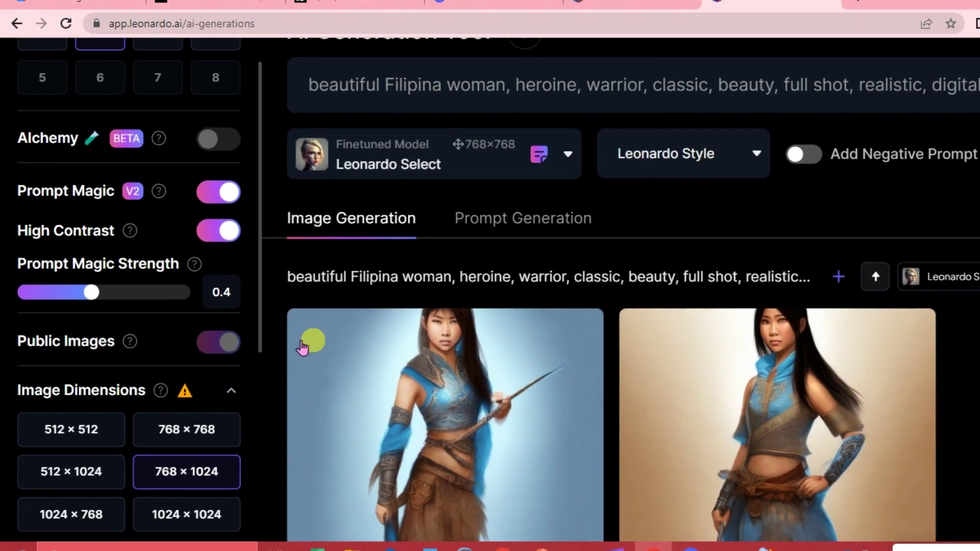
pyautogui.moveTo(358, 343)
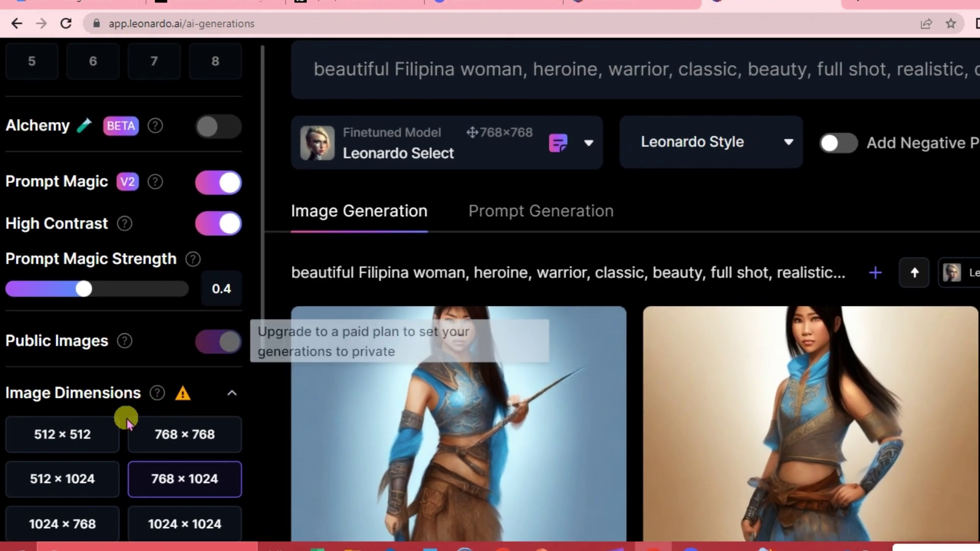
# Examine the Image Dimensions presets, the width and height settings and the available aspect ratios, leaving the ratio at 3:4
pyautogui.hotkey('ctrl', '-')
pyautogui.scroll(5, 51, 401)
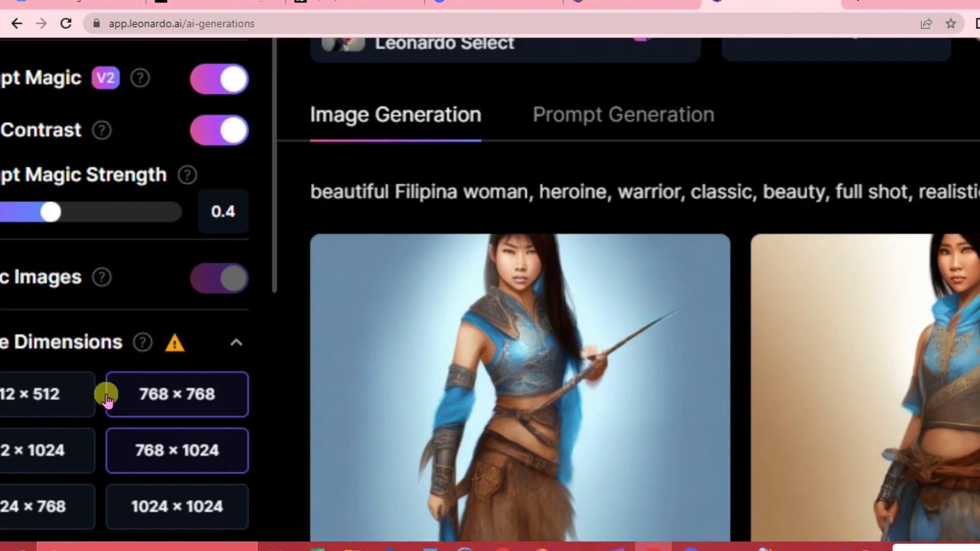
pyautogui.scroll(-2, 106, 398)
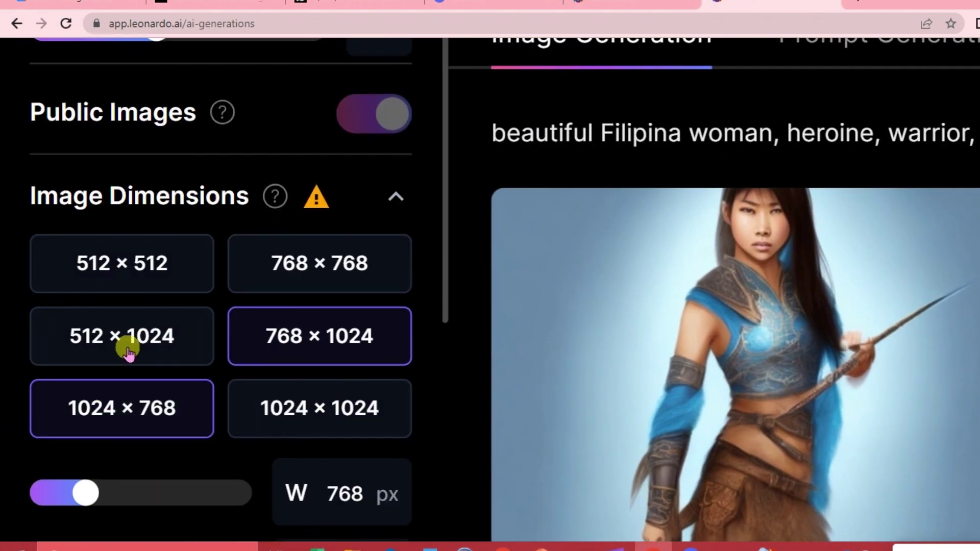
pyautogui.scroll(-6, 283, 409)
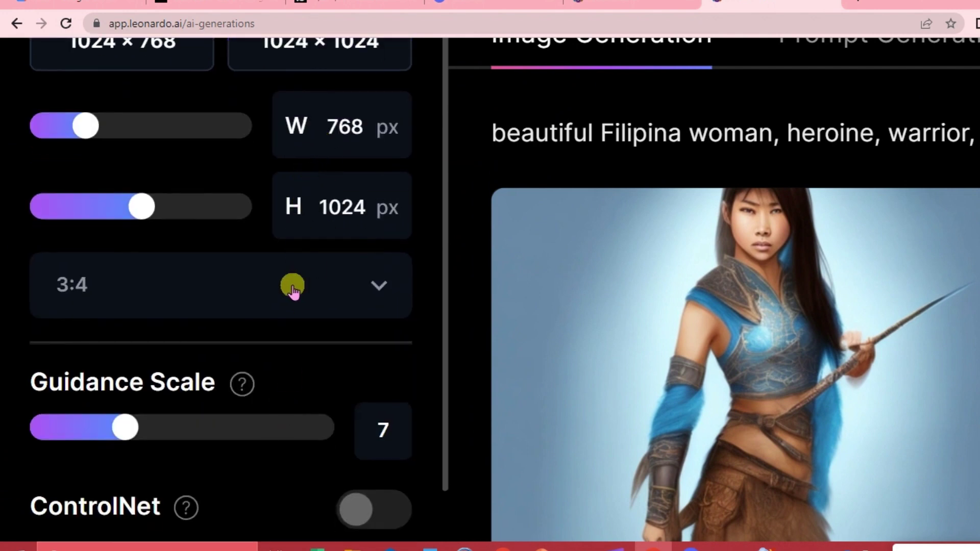
pyautogui.click(377, 291)
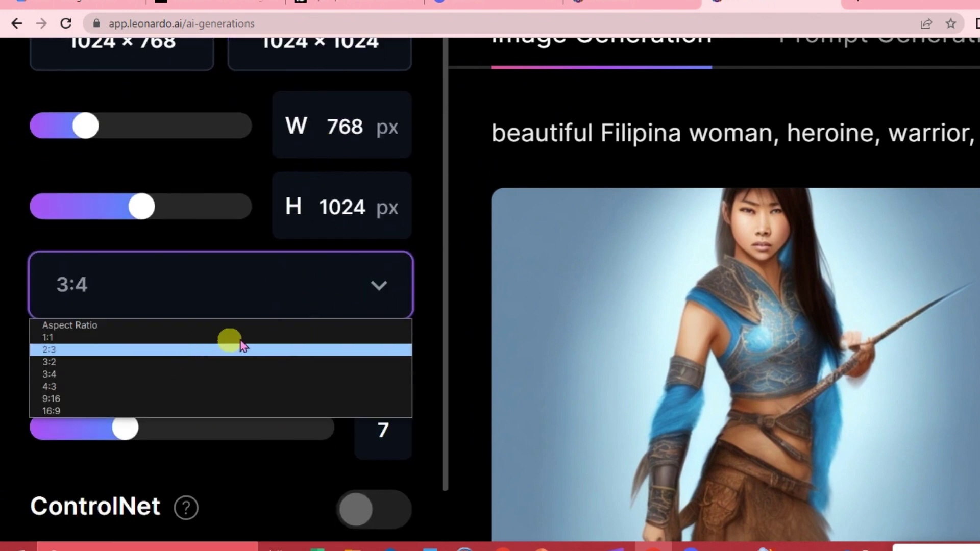
pyautogui.click(440, 311)
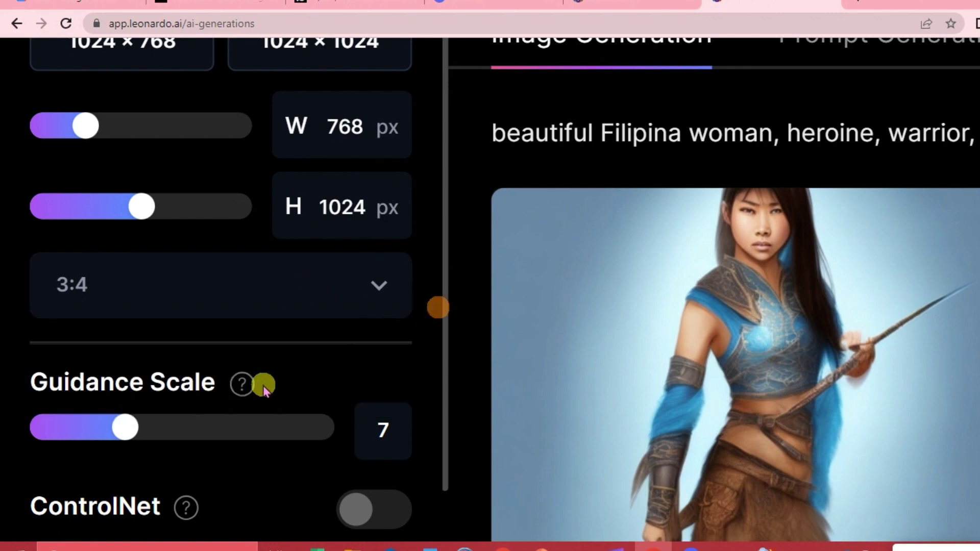
# Read the explanations of the Guidance Scale, ControlNet and Tiling settings
pyautogui.scroll(-1, 260, 377)
pyautogui.moveTo(246, 310)
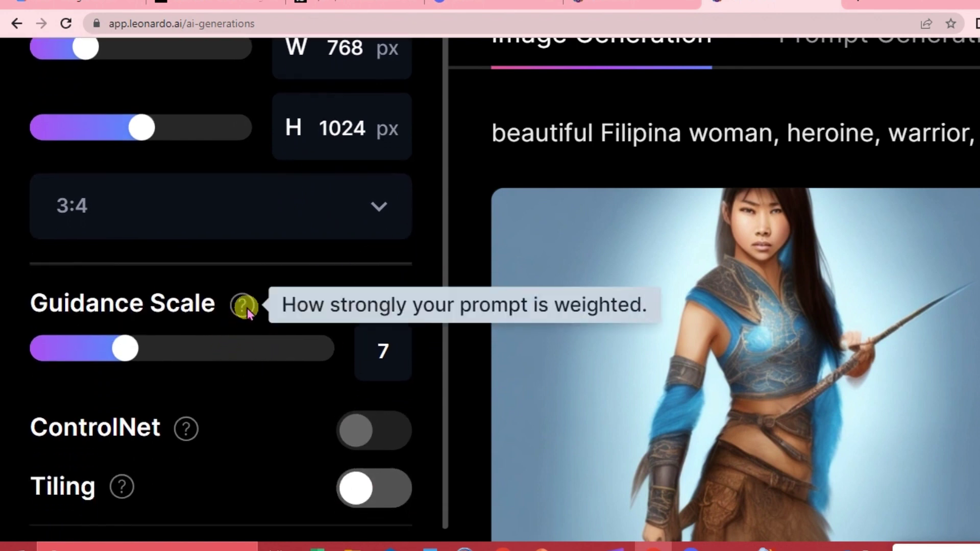
pyautogui.scroll(-2, 213, 419)
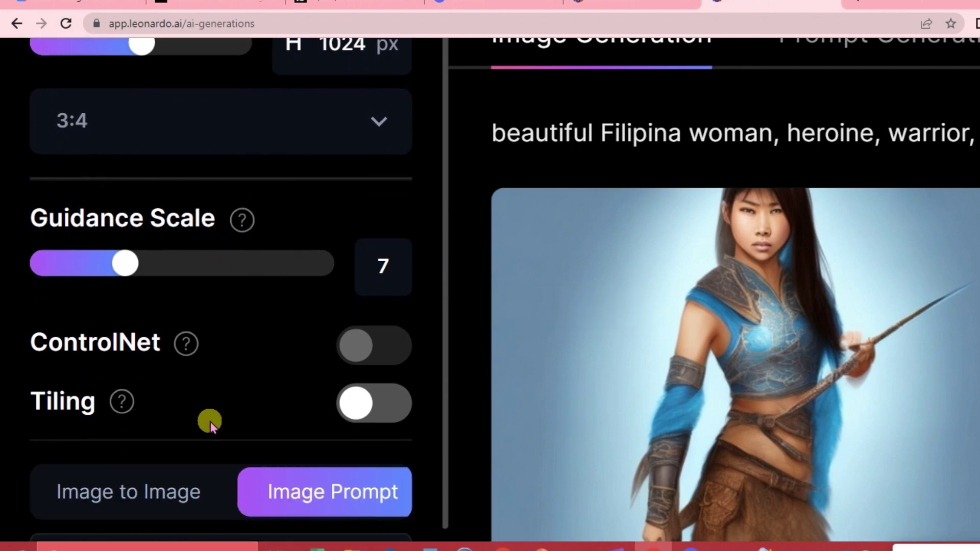
pyautogui.moveTo(189, 285)
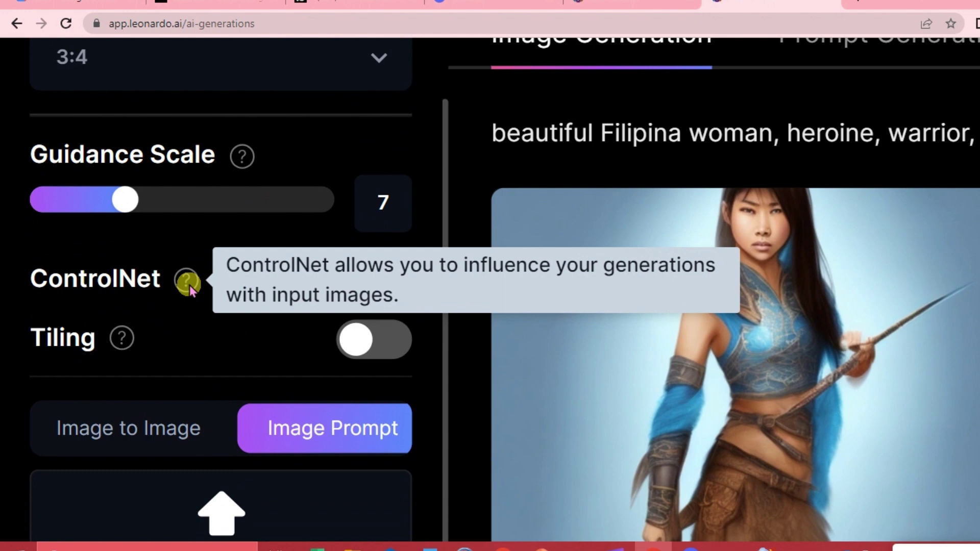
pyautogui.moveTo(122, 341)
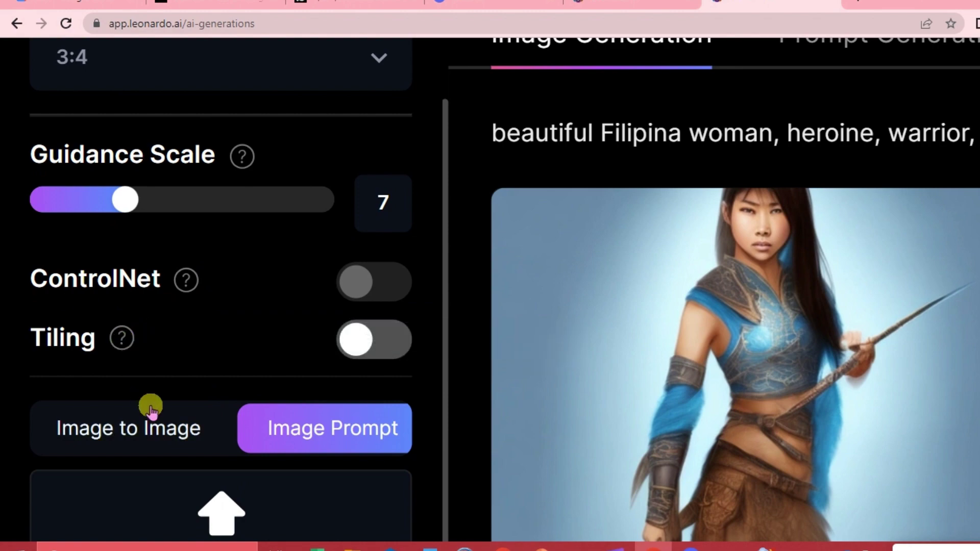
# Examine the input image upload area, switching to Image to Image and back to Image Prompt
pyautogui.hotkey('ctrl', '0')
pyautogui.scroll(-3, 130, 451)
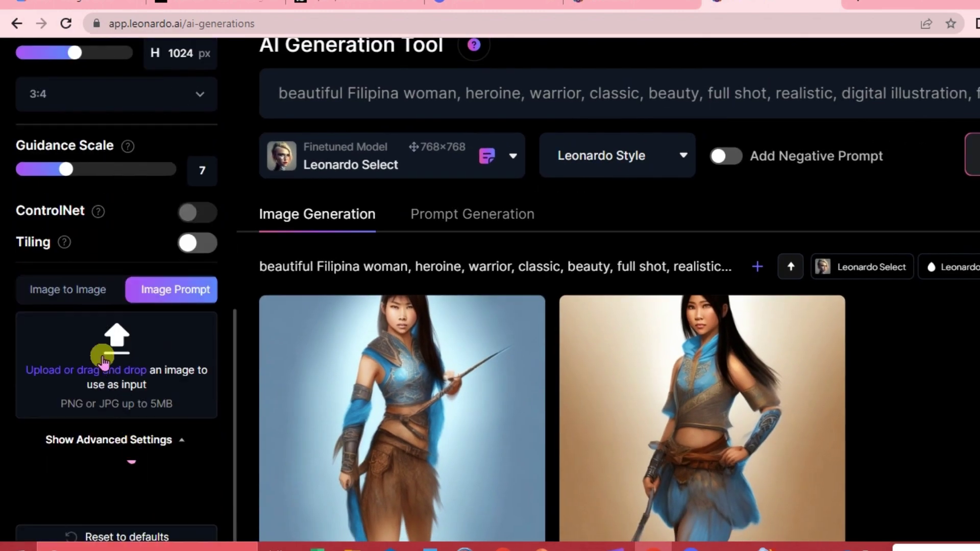
pyautogui.hotkey('ctrl', '+')
pyautogui.hotkey('ctrl', '+')
pyautogui.hotkey('ctrl', '+')
pyautogui.hotkey('ctrl', '+')
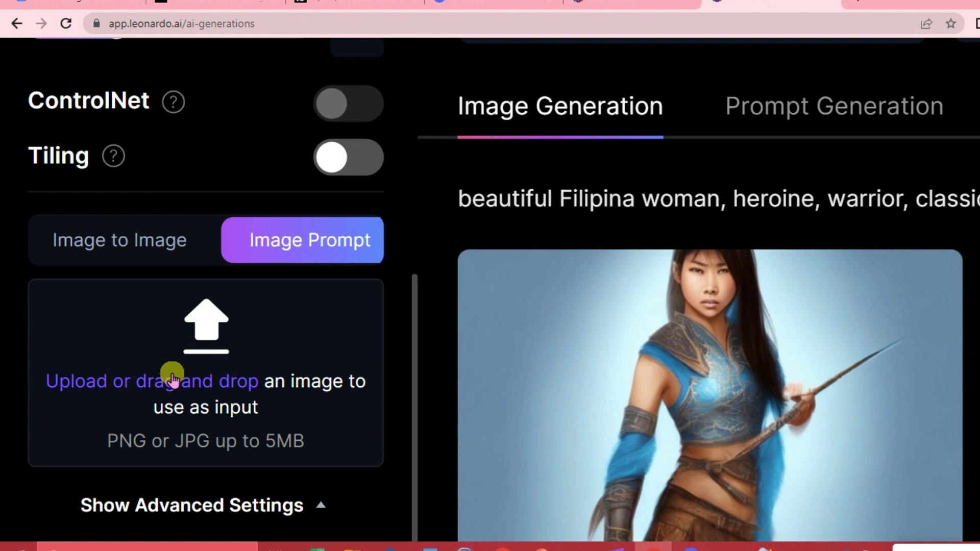
pyautogui.click(132, 243)
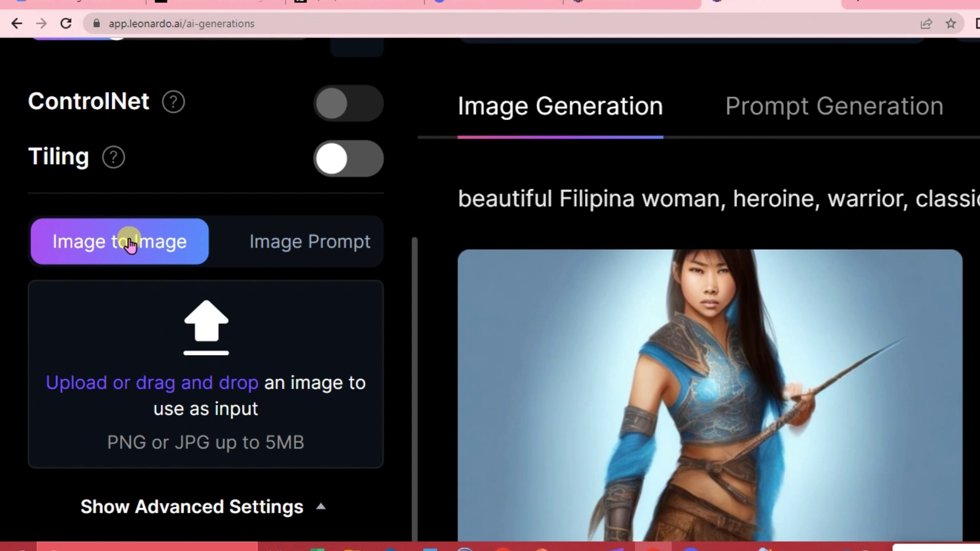
pyautogui.click(356, 254)
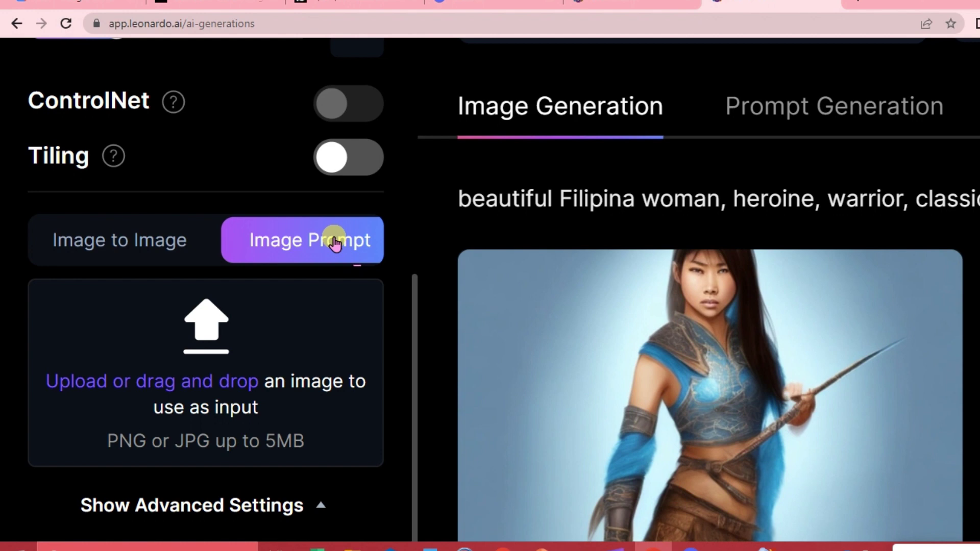
# Expand the advanced settings to view the fixed seed and scheduler options
pyautogui.scroll(-4, 306, 276)
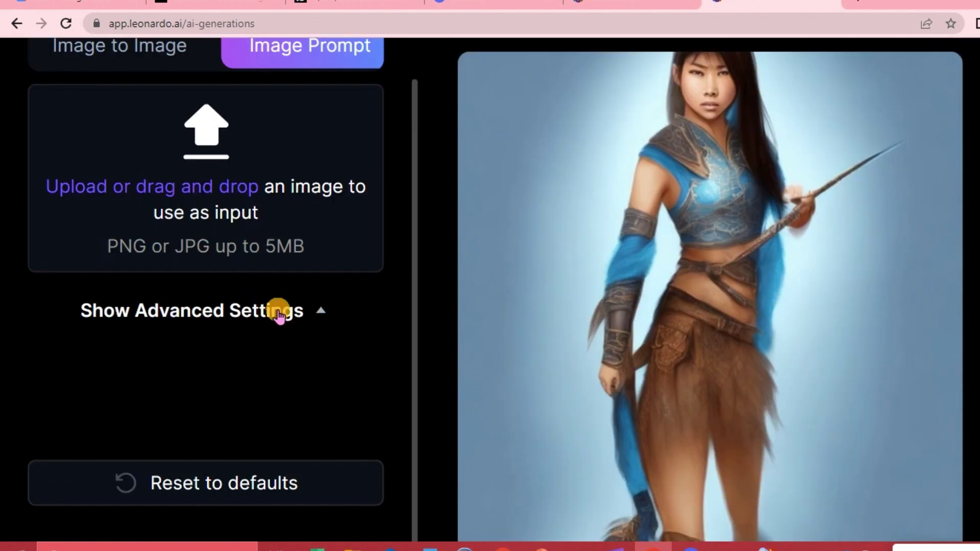
pyautogui.click(278, 310)
pyautogui.scroll(-1, 155, 363)
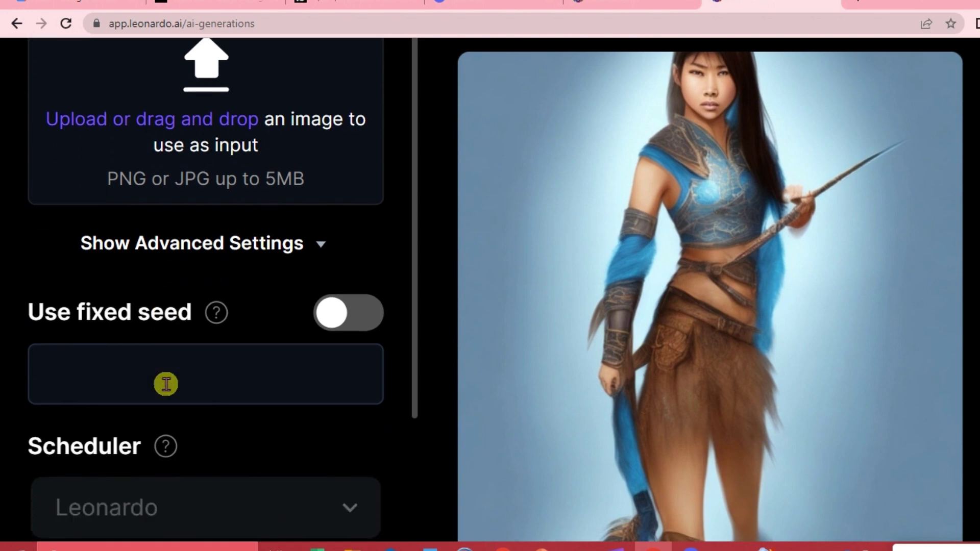
# Read the explanations of the fixed seed and scheduler settings
pyautogui.moveTo(219, 320)
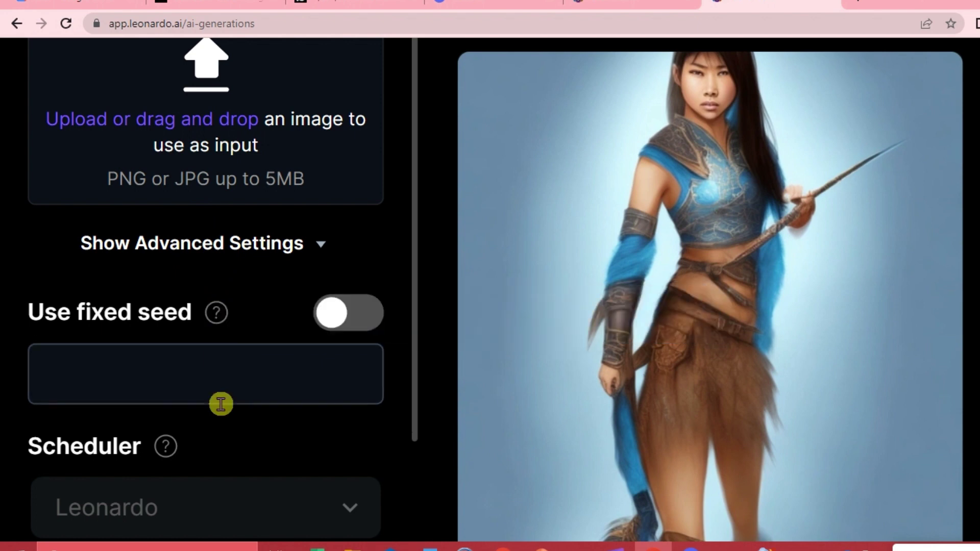
pyautogui.scroll(-1, 219, 404)
pyautogui.moveTo(171, 365)
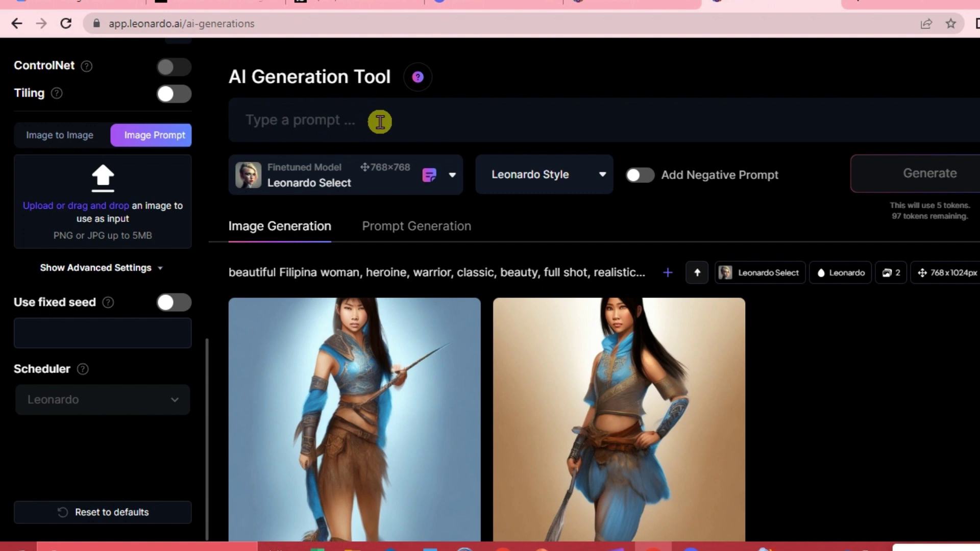
pyautogui.click(337, 124)
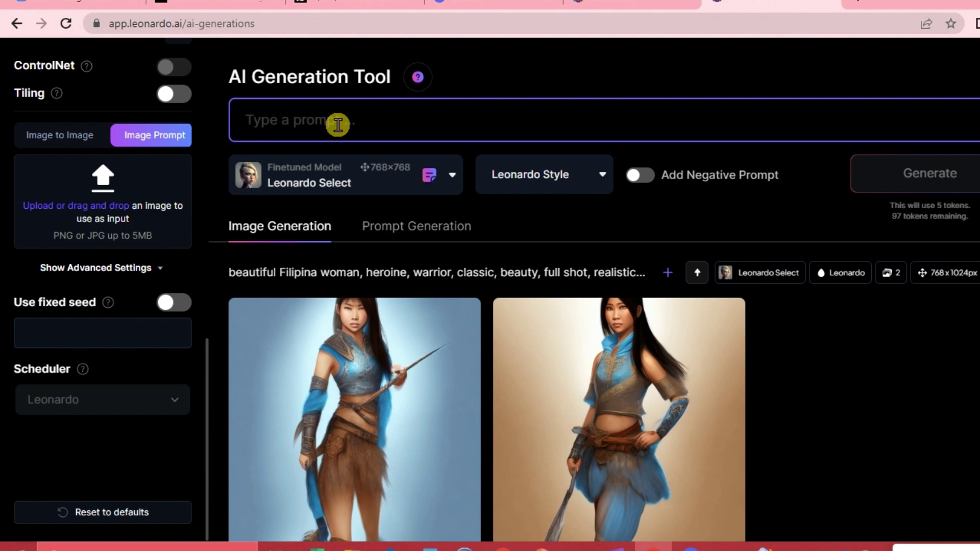
pyautogui.scroll(6, 102, 255)
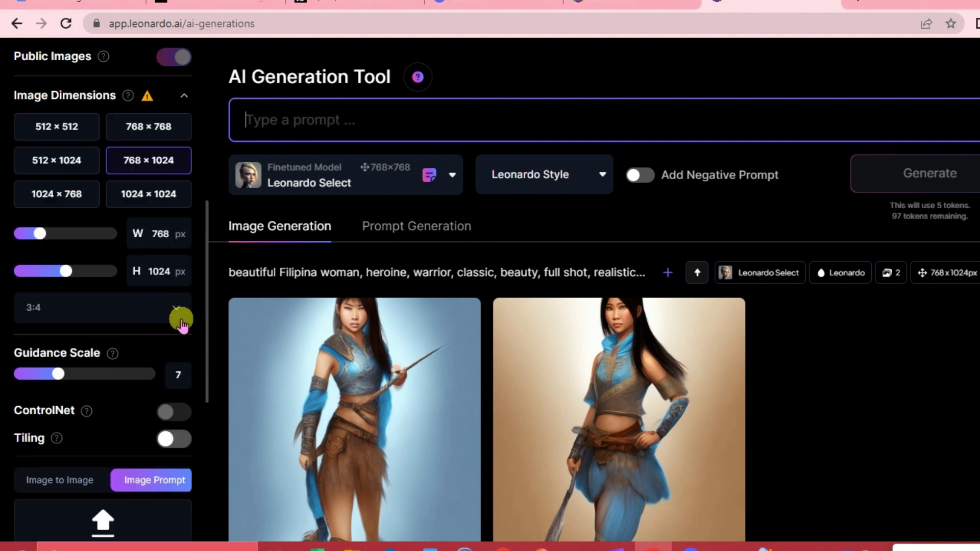
pyautogui.scroll(-4, 139, 364)
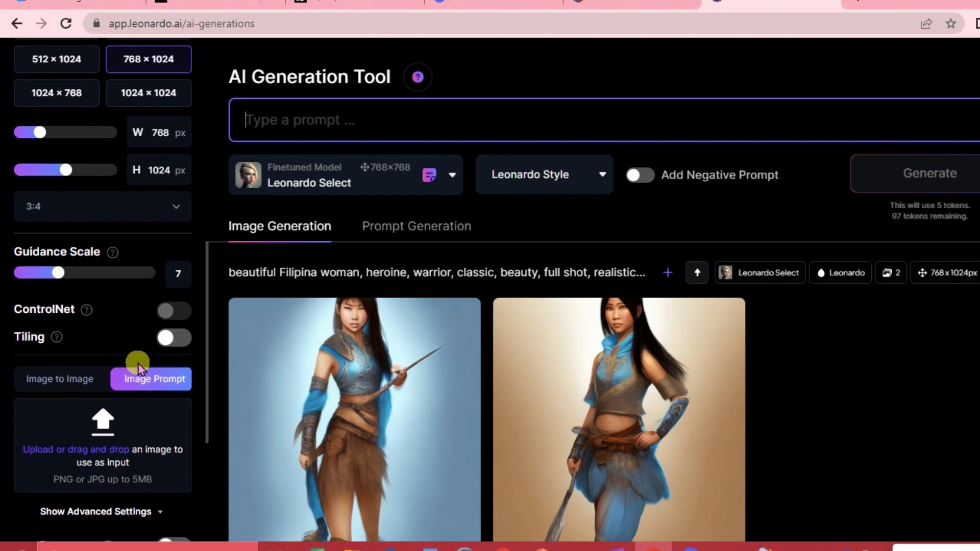
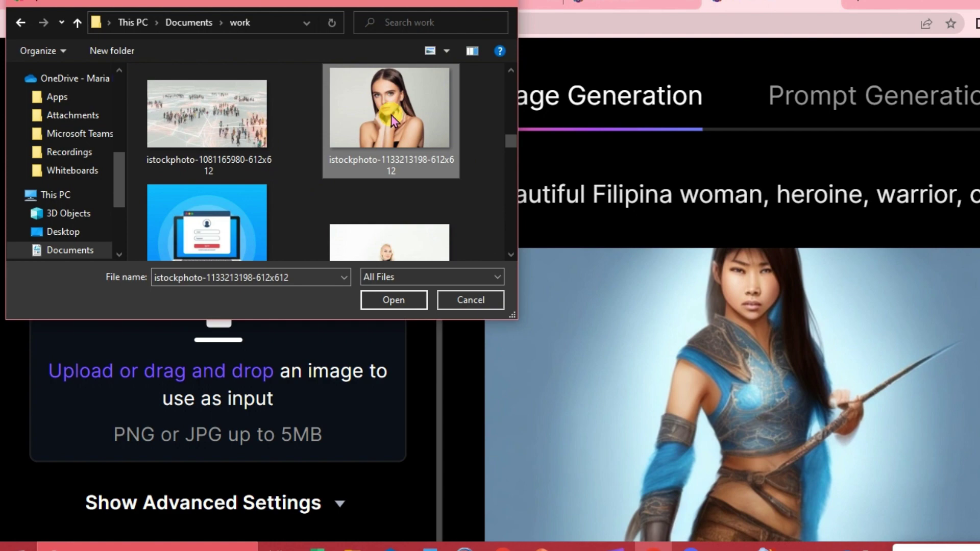
pyautogui.click(390, 300)
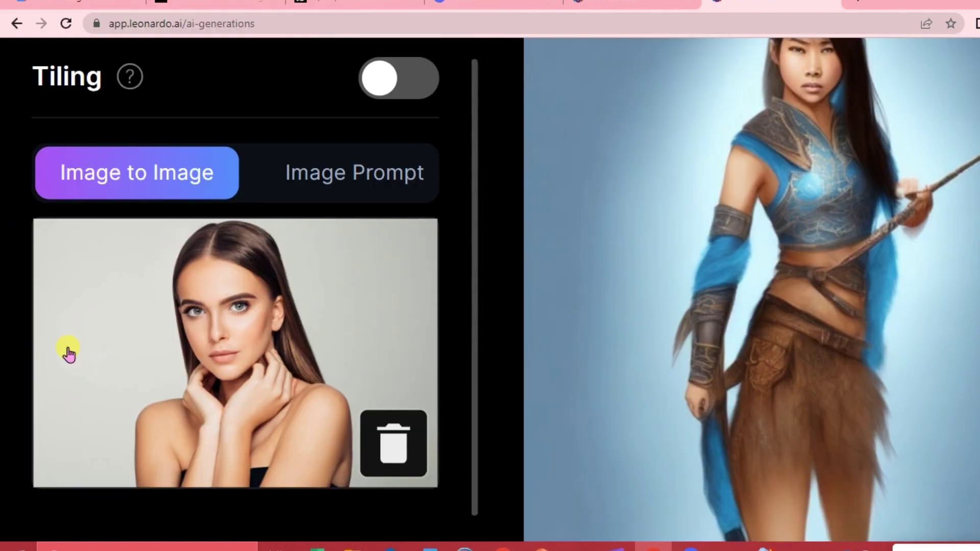
# Raise the Init Strength of the uploaded portrait slightly
pyautogui.scroll(3, 274, 365)
pyautogui.scroll(-2, 297, 347)
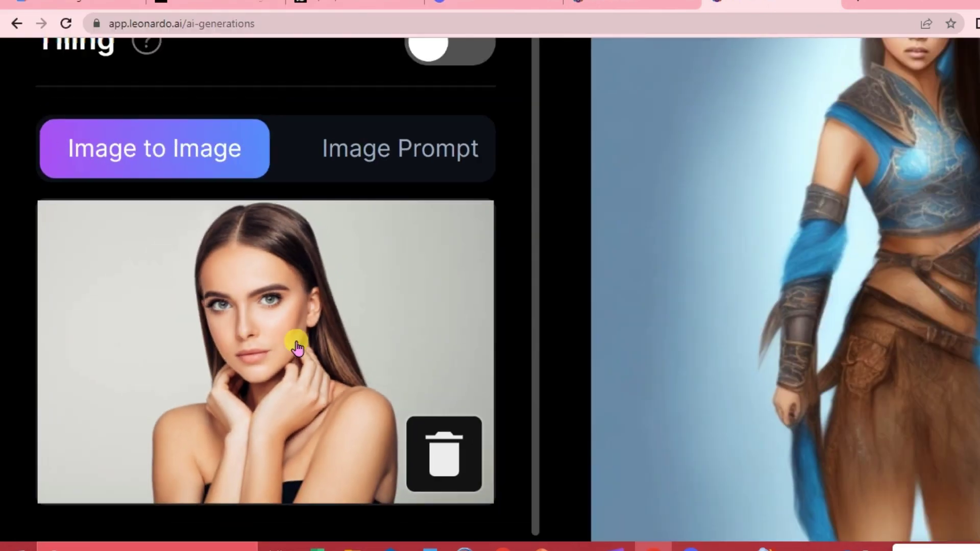
pyautogui.scroll(-3, 190, 449)
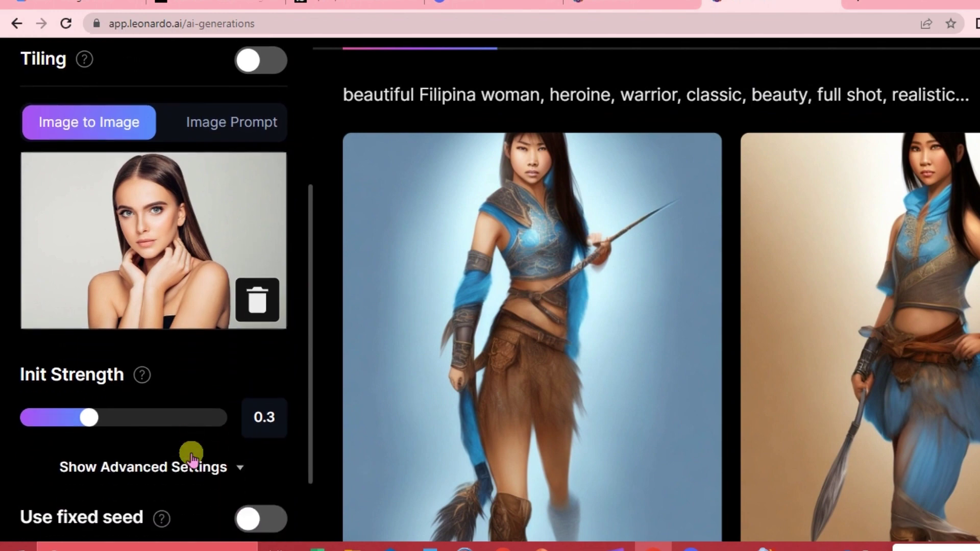
pyautogui.scroll(1, 174, 416)
pyautogui.scroll(-4, 161, 386)
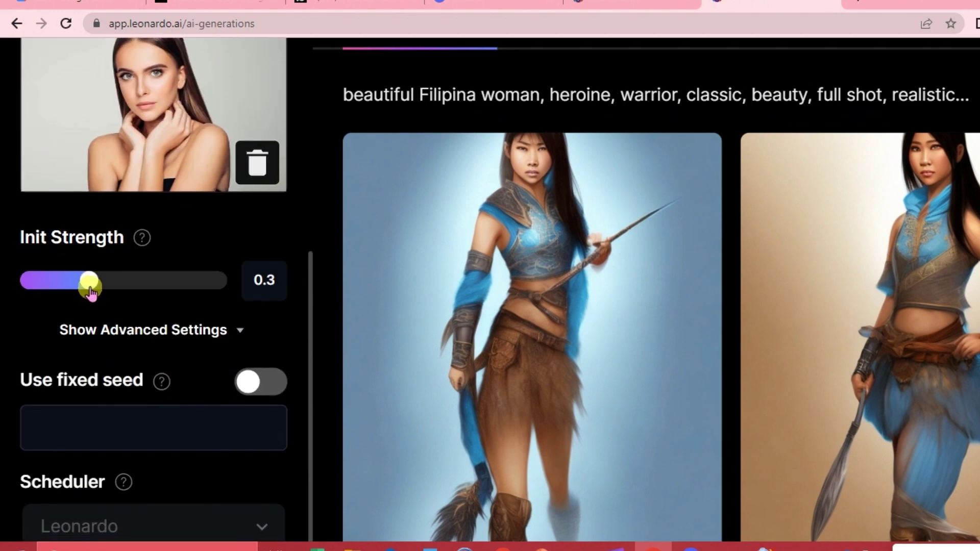
pyautogui.click(116, 280)
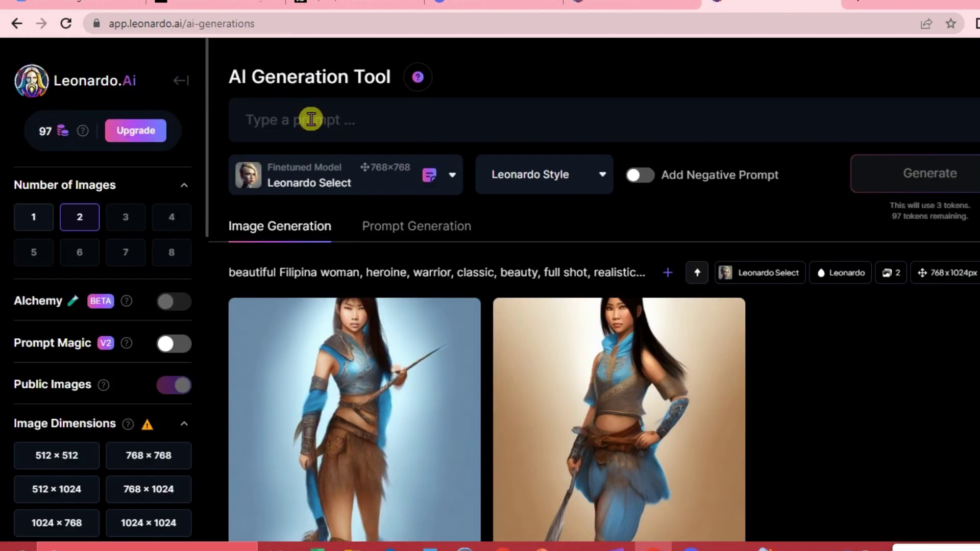
# Enter a prompt beginning "beautiful Filipina woman, heroine, warrior, classic, beauty, full shot, realistic, digital illustration, fantasy art, young"
pyautogui.click(311, 119)
pyautogui.scroll(5, 316, 120)
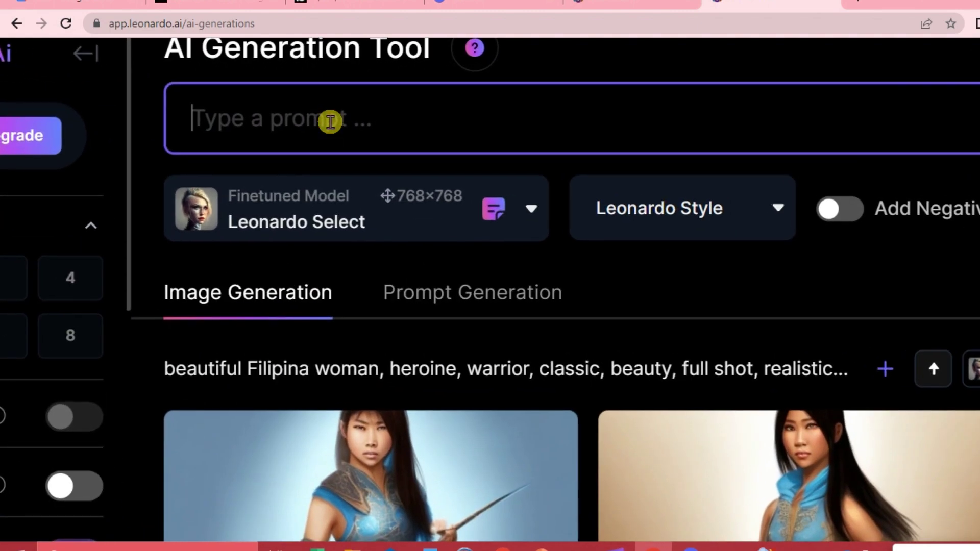
pyautogui.hscroll(2, 330, 121)
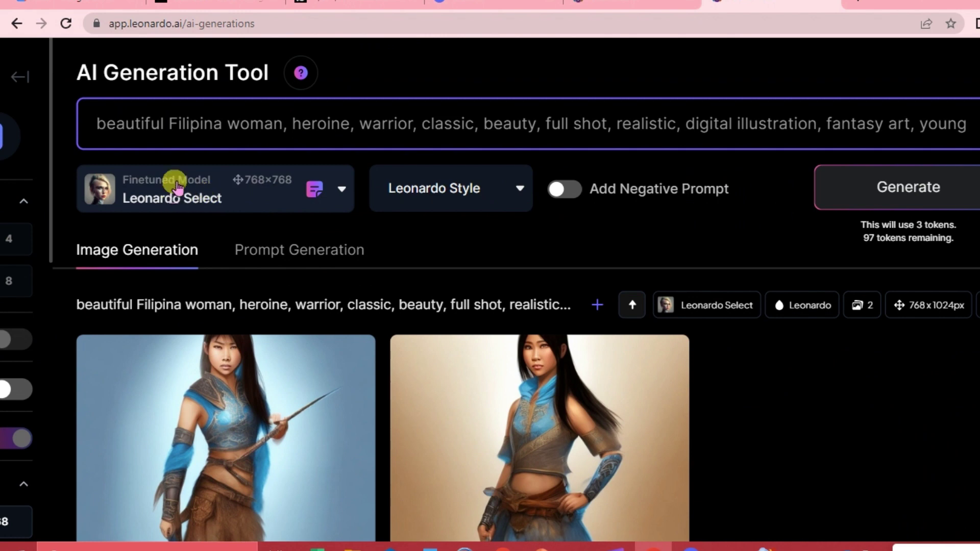
# Open the custom finetuned model selection and browse the Platform Models
pyautogui.click(342, 192)
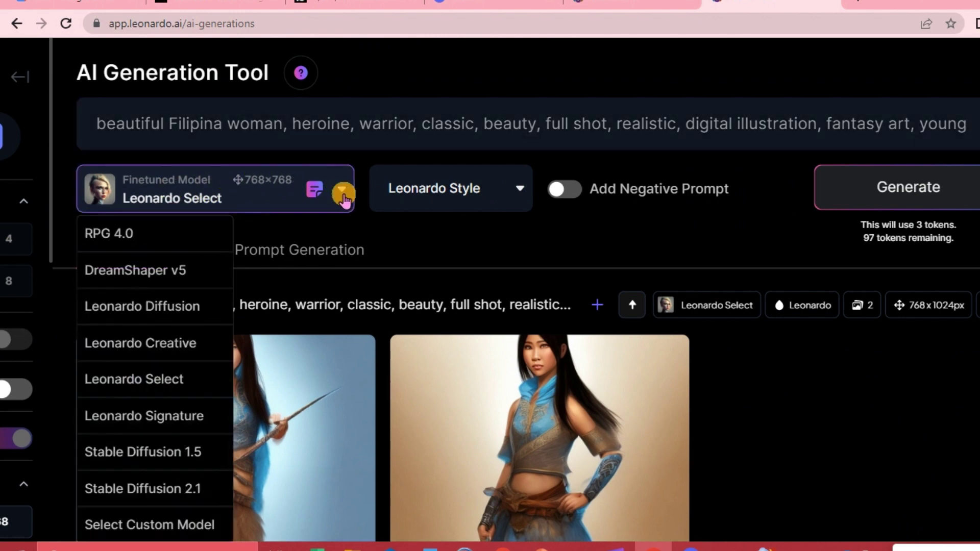
pyautogui.scroll(-2, 179, 383)
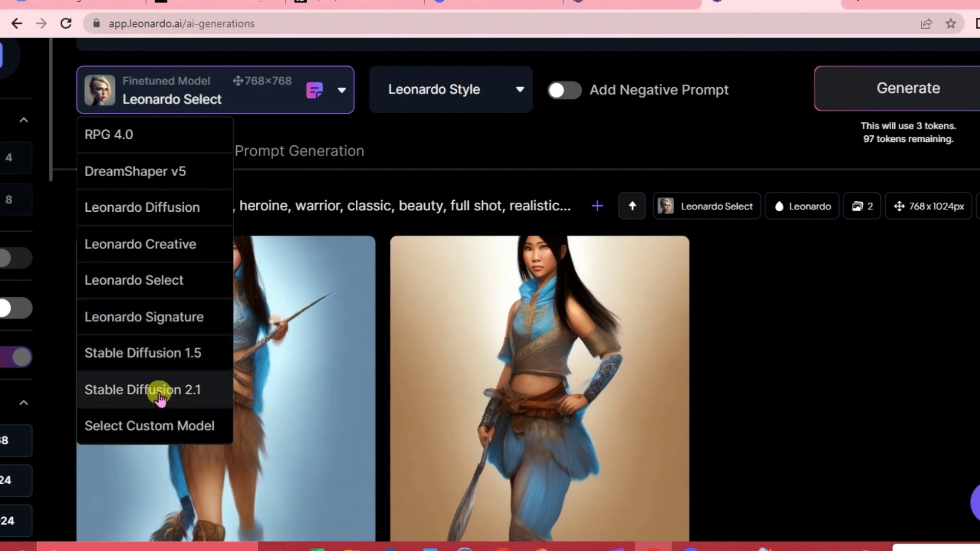
pyautogui.click(140, 430)
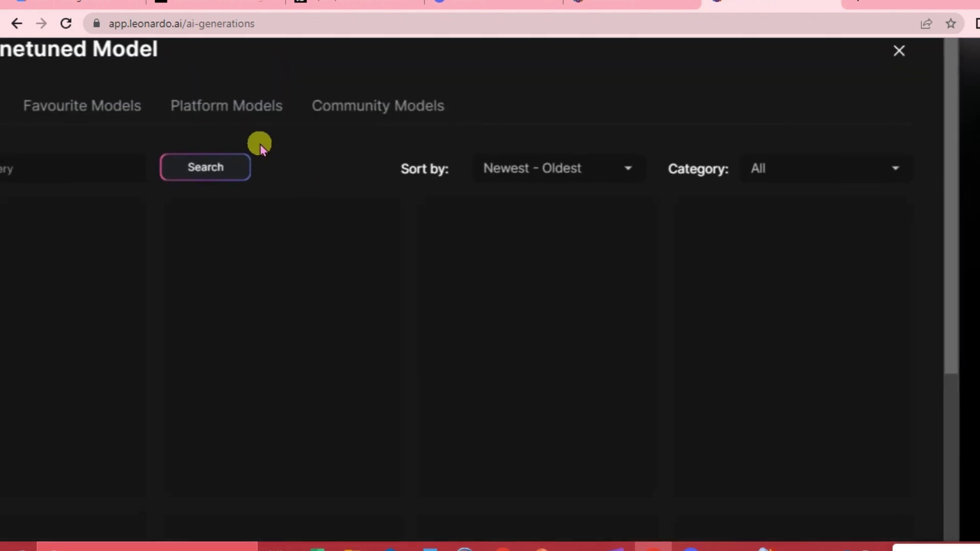
pyautogui.click(248, 118)
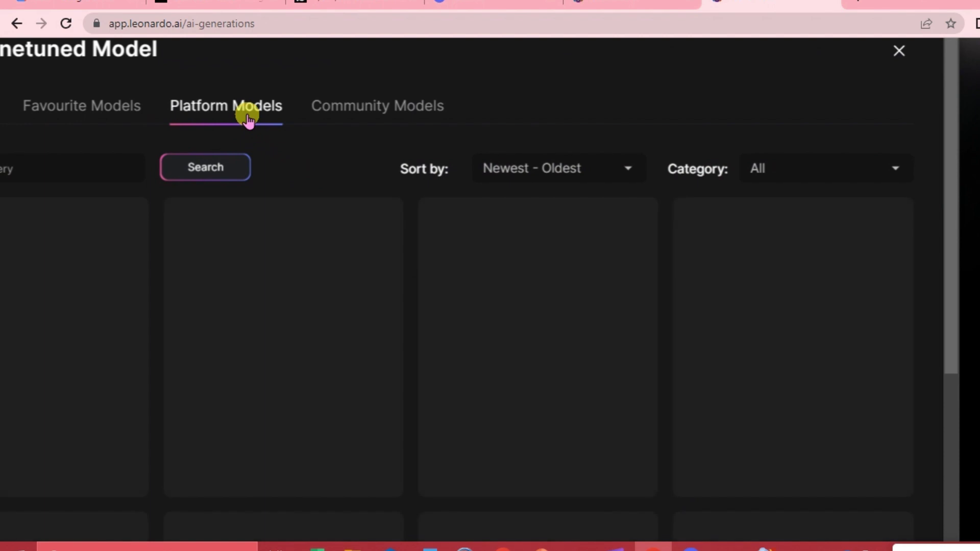
pyautogui.scroll(-3, 573, 427)
pyautogui.scroll(2, 591, 295)
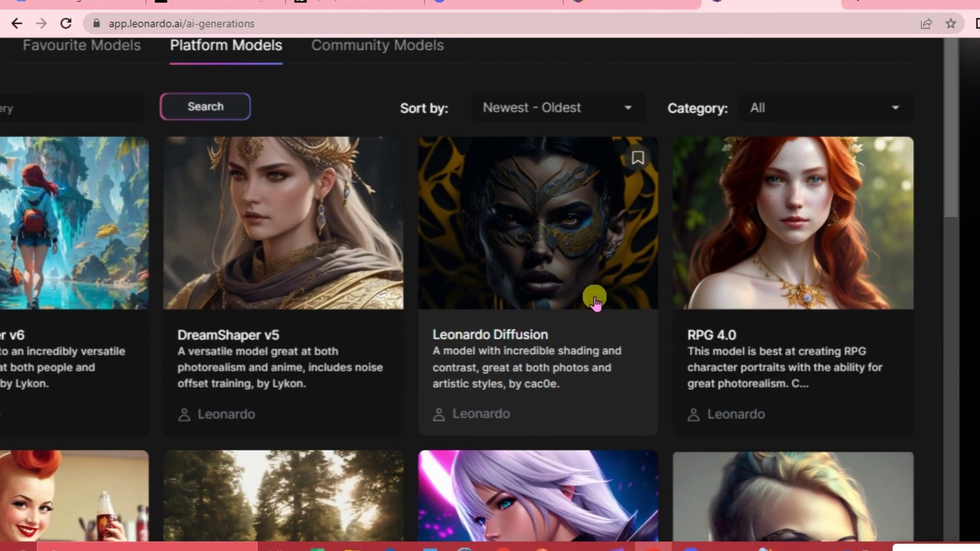
pyautogui.scroll(-10, 582, 327)
pyautogui.scroll(10, 575, 312)
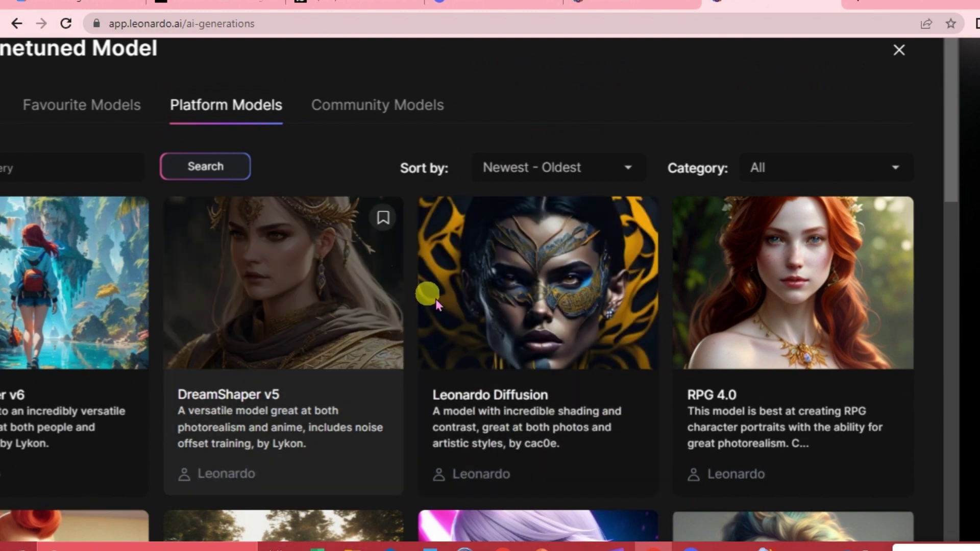
# View the details of the RPG 4.0 platform model and choose it for generation
pyautogui.keyDown('ctrl'); pyautogui.scroll(5, 809, 325); pyautogui.keyUp('ctrl')
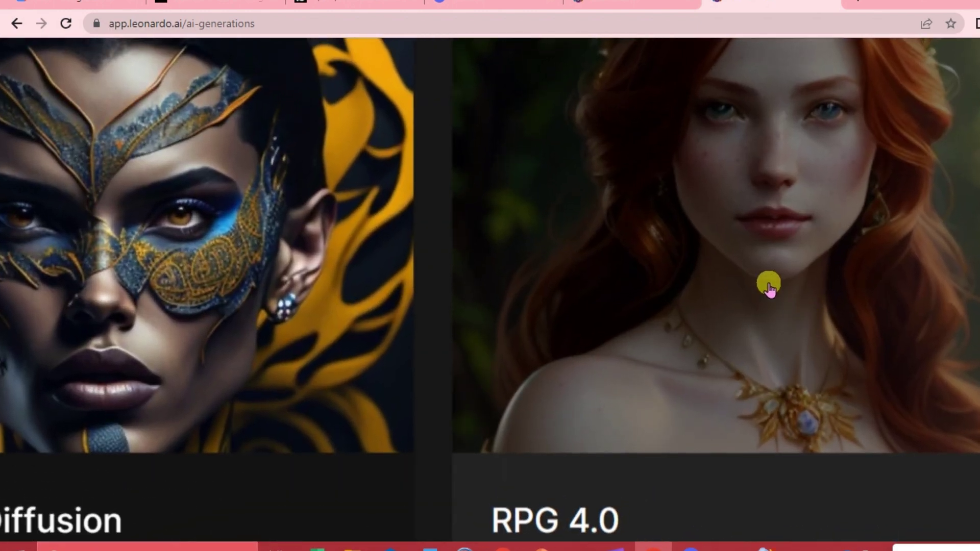
pyautogui.click(770, 286)
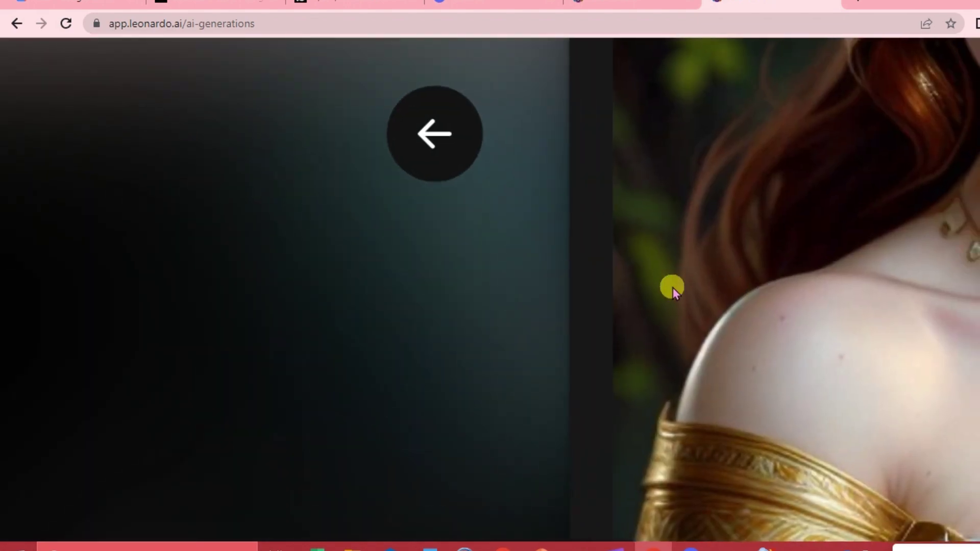
pyautogui.keyDown('ctrl'); pyautogui.scroll(-5, 673, 287); pyautogui.keyUp('ctrl')
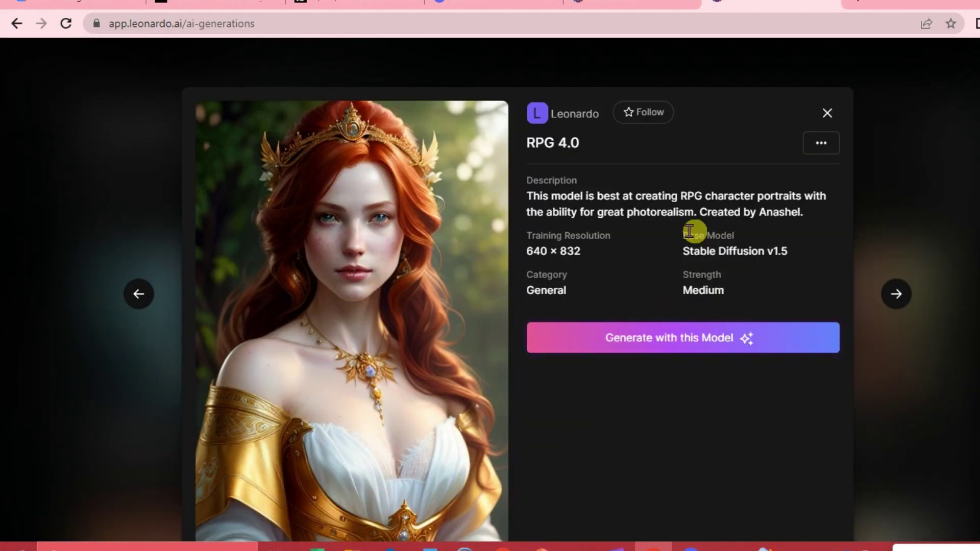
pyautogui.click(619, 338)
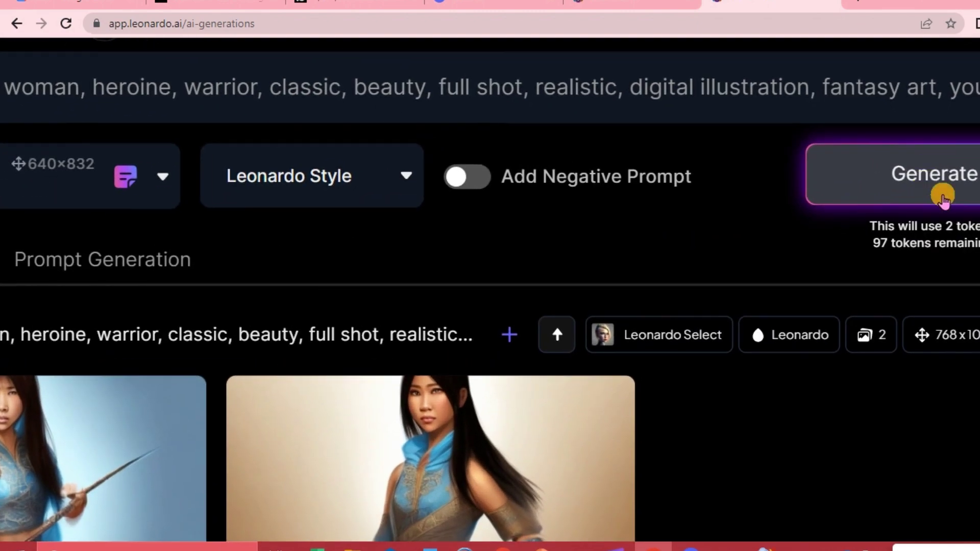
# Generate two images from the prompt and input portrait, and inspect the first result at full size before closing it
pyautogui.click(933, 187)
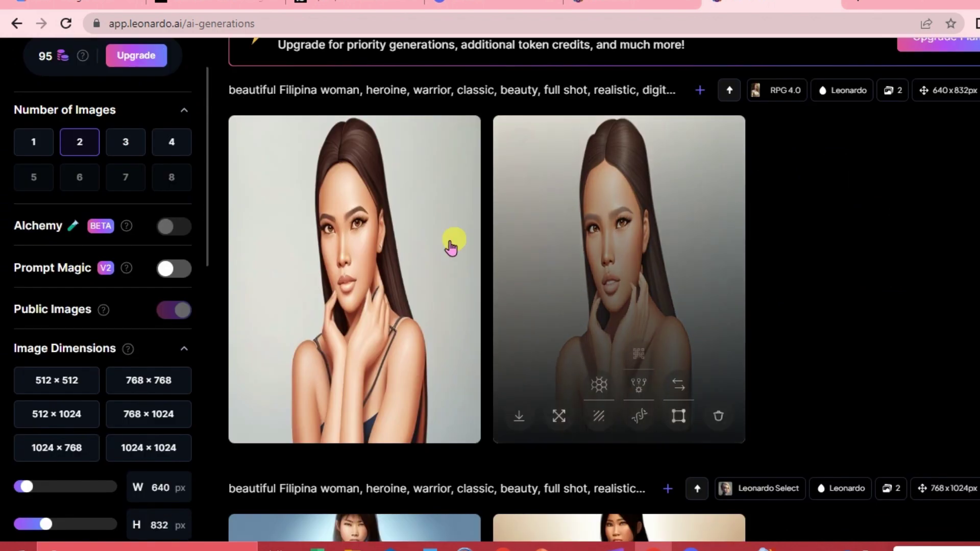
pyautogui.click(387, 275)
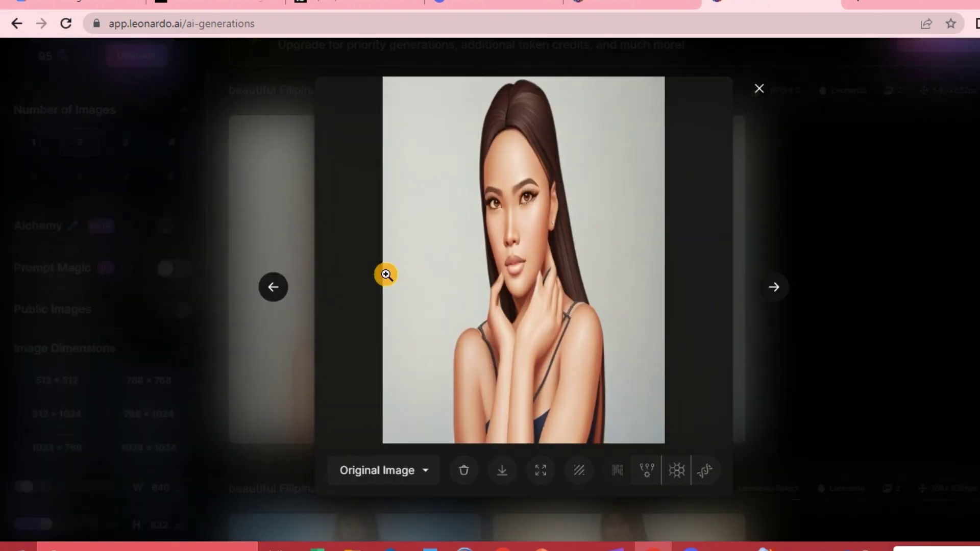
pyautogui.click(519, 215)
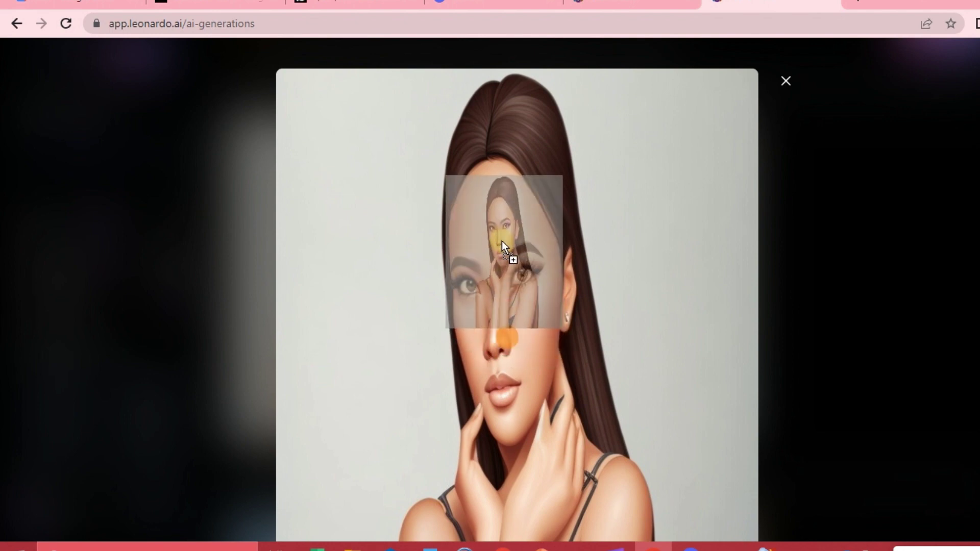
pyautogui.scroll(-3, 510, 307)
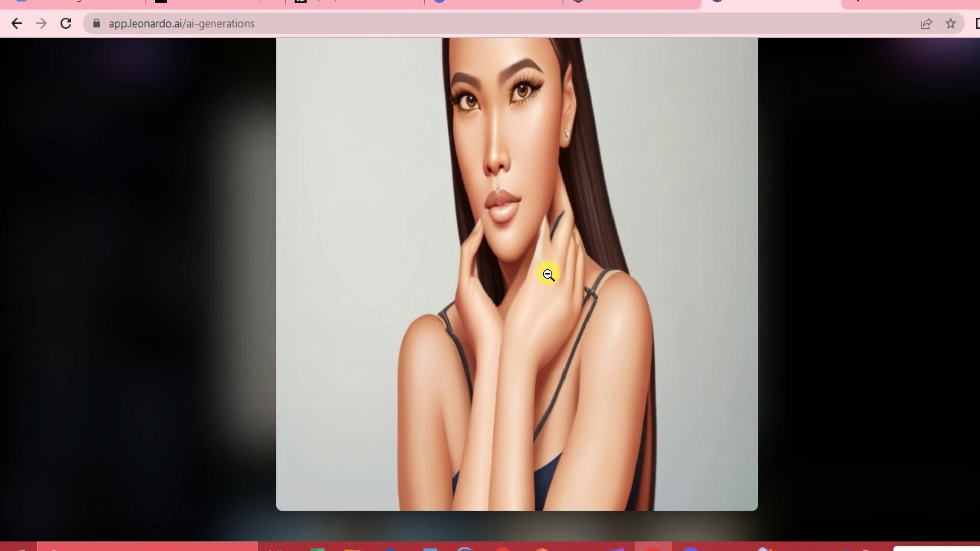
pyautogui.scroll(2, 547, 271)
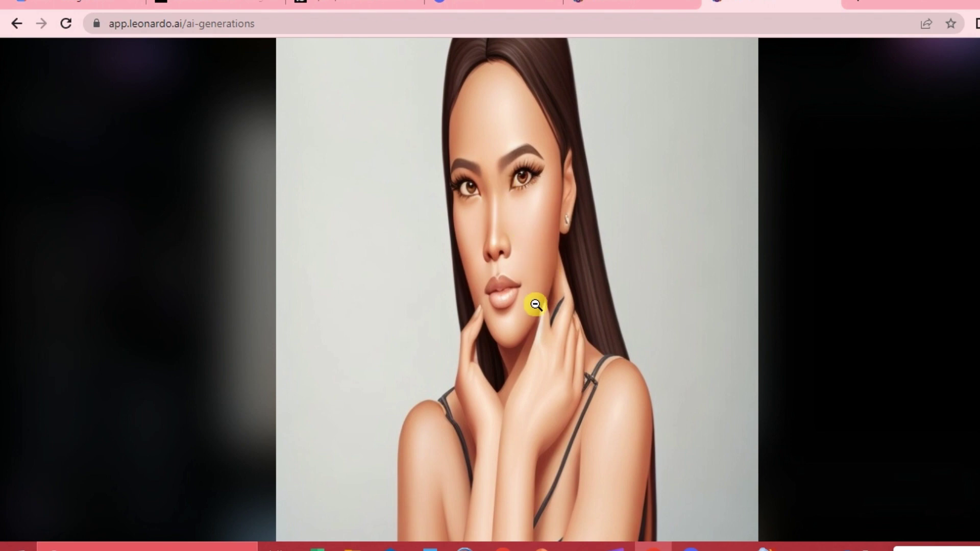
pyautogui.scroll(-2, 537, 305)
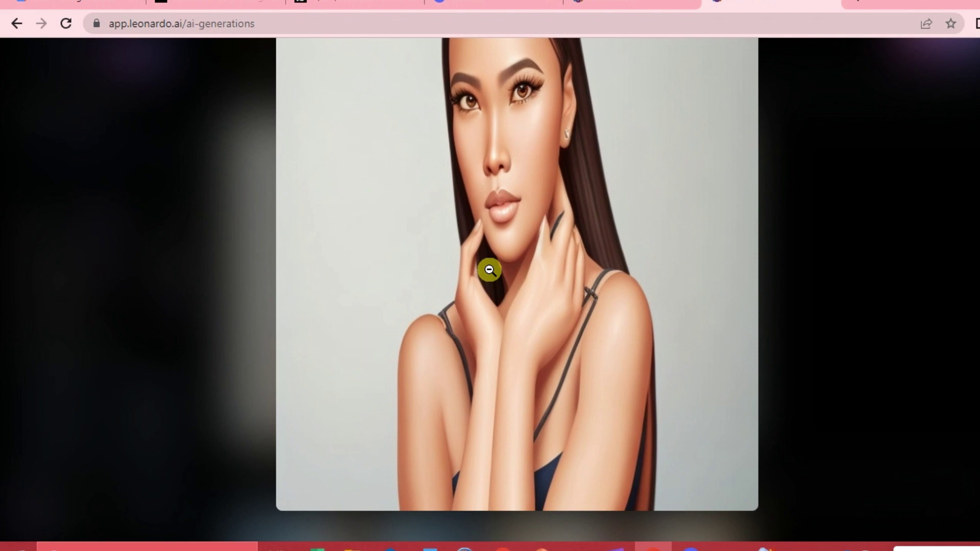
pyautogui.click(499, 355)
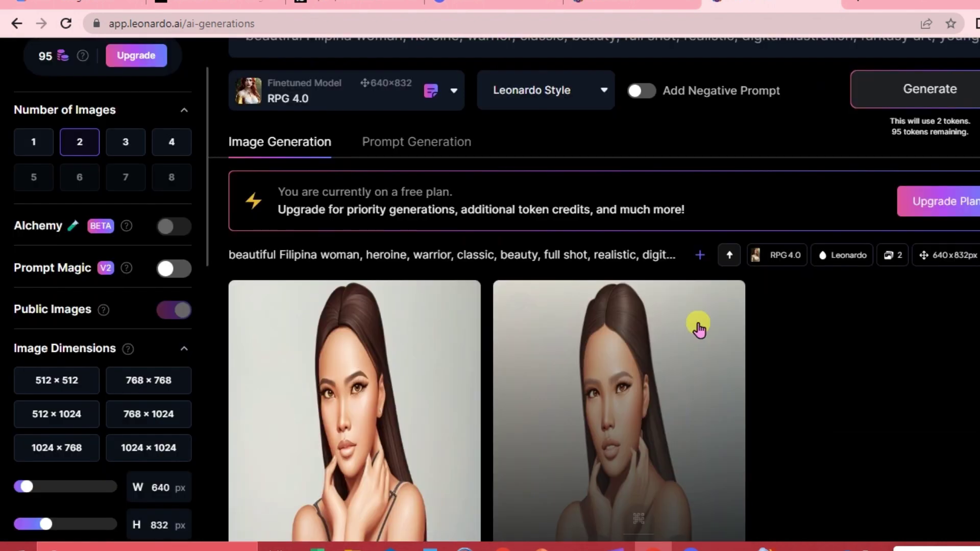